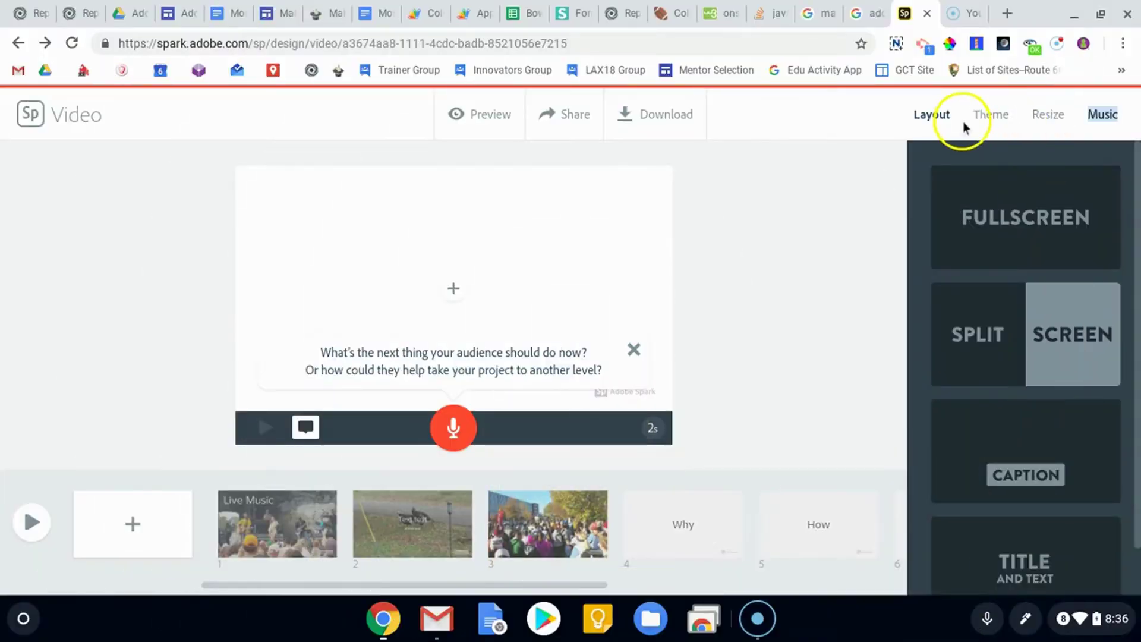
Show the theme choices and preview the Flair theme.
left_click(981, 119)
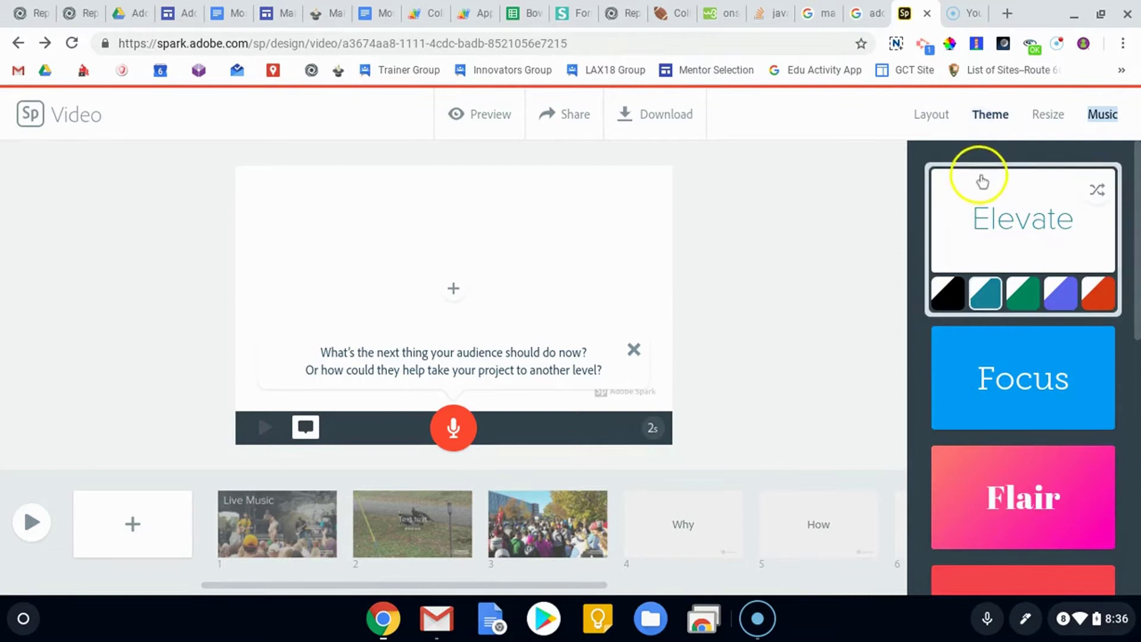
scroll(989, 184, "down", 5)
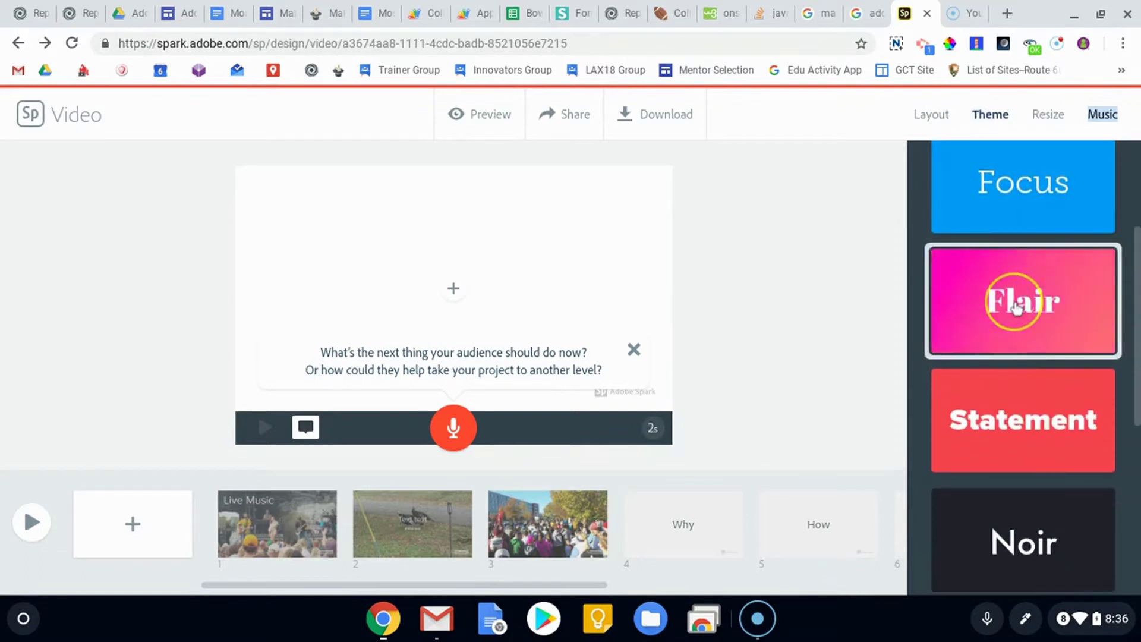
left_click(1016, 306)
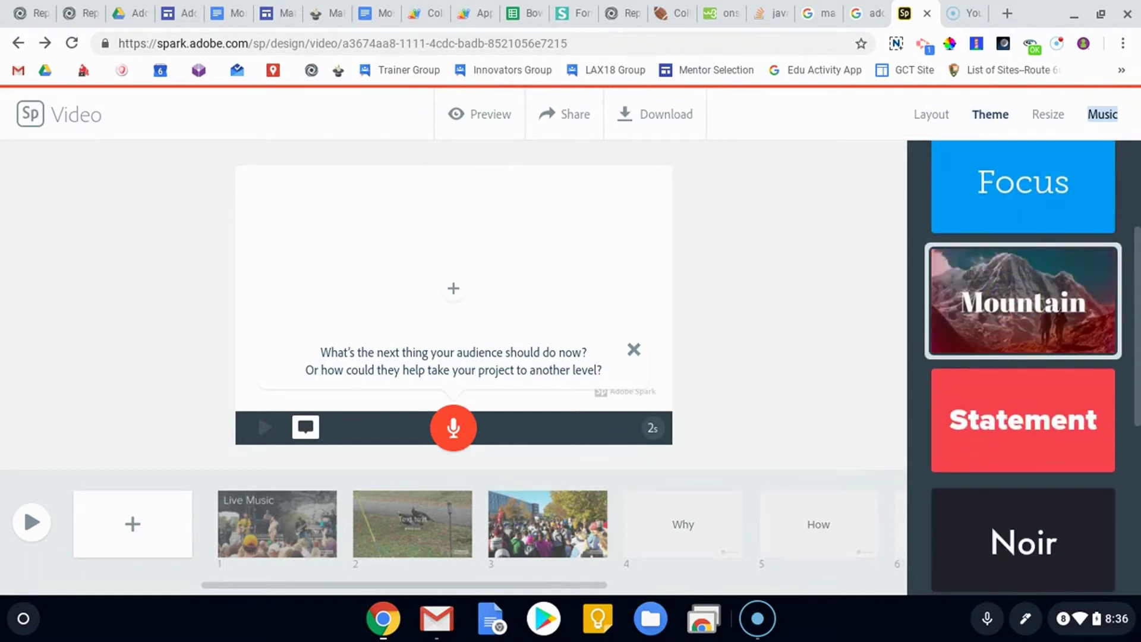
left_click(1017, 300)
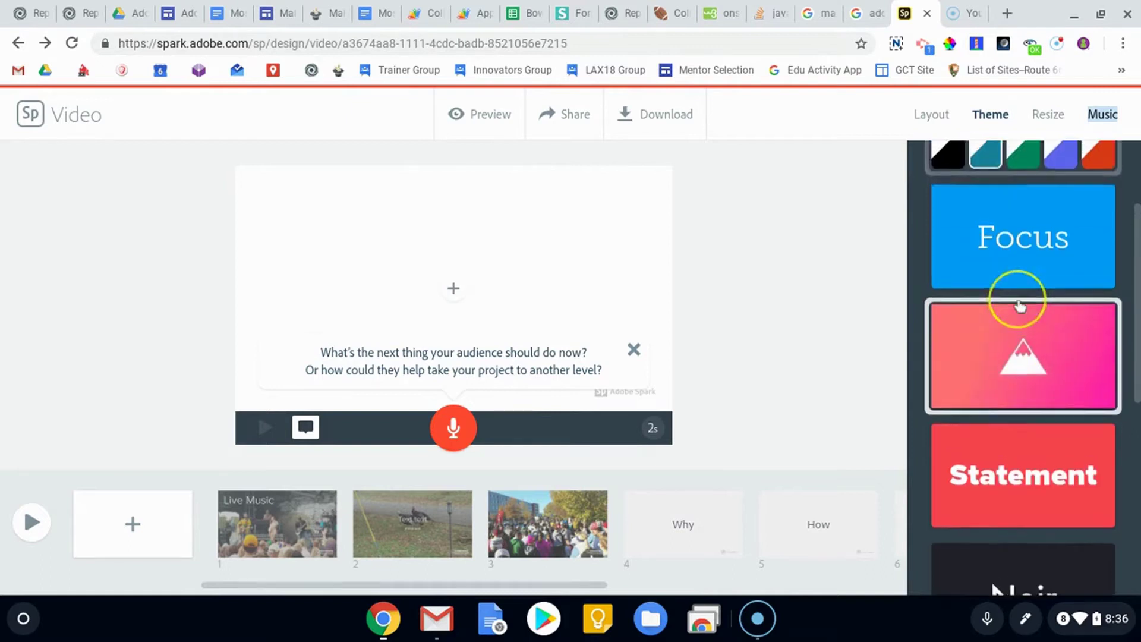
scroll(1016, 300, "up", 3)
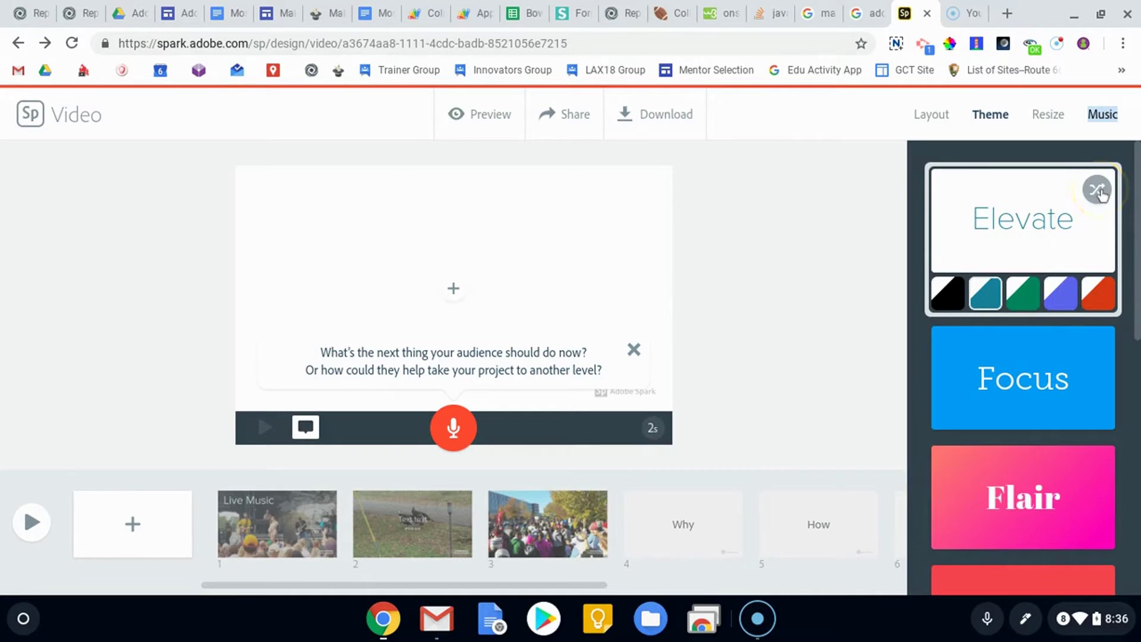
Shuffle the Elevate theme through light-blue and black palettes, ending on the white version.
left_click(1098, 190)
left_click(532, 298)
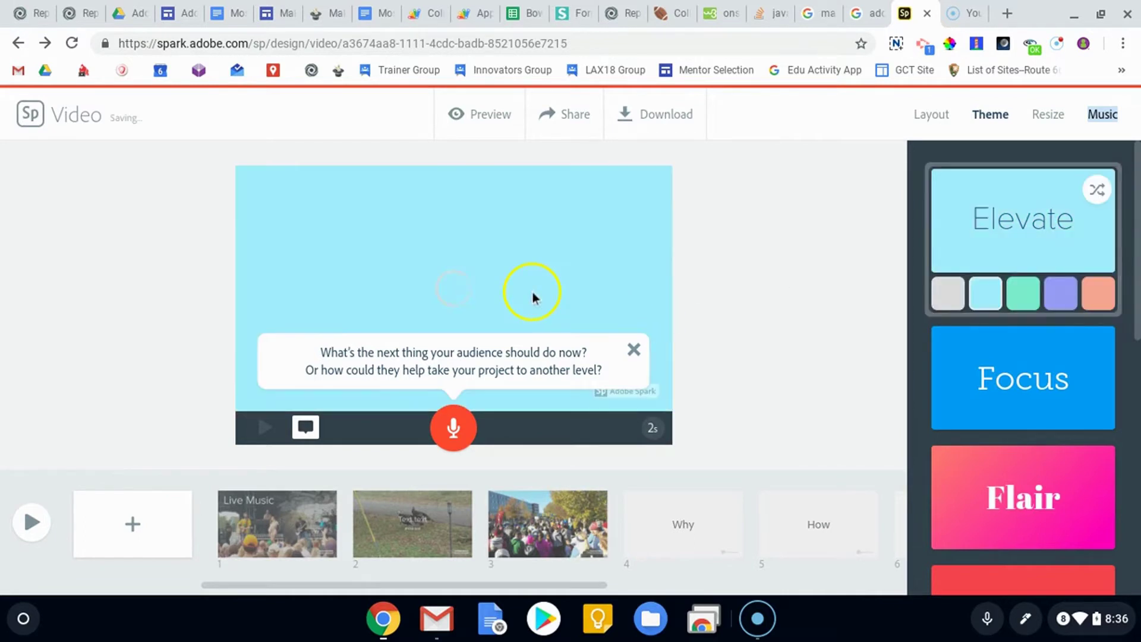
left_click(1097, 190)
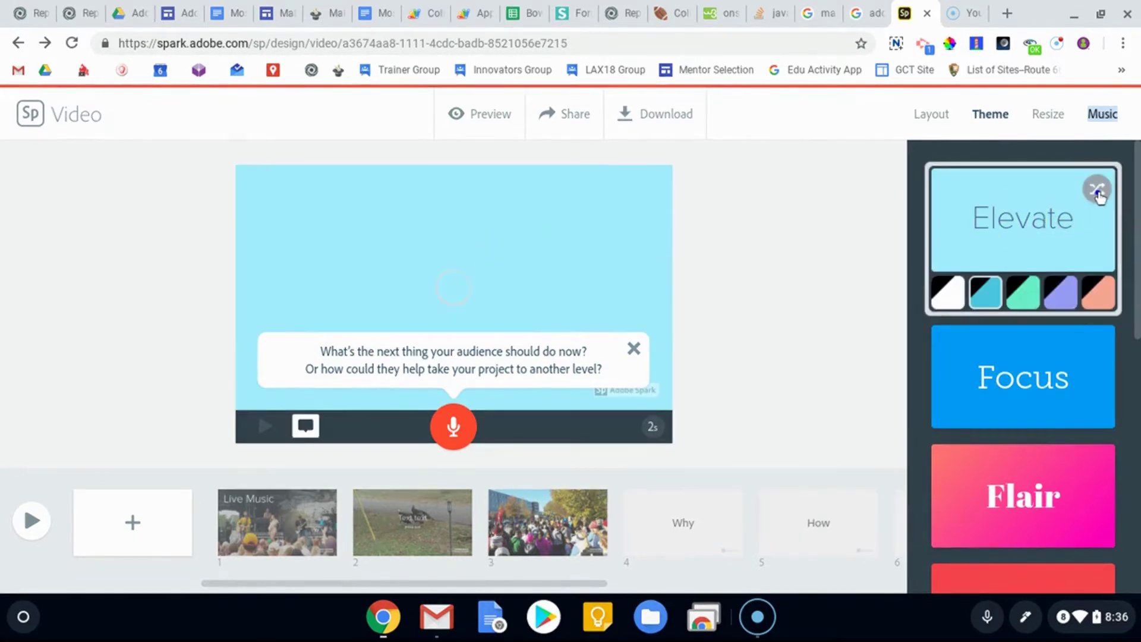
left_click(985, 276)
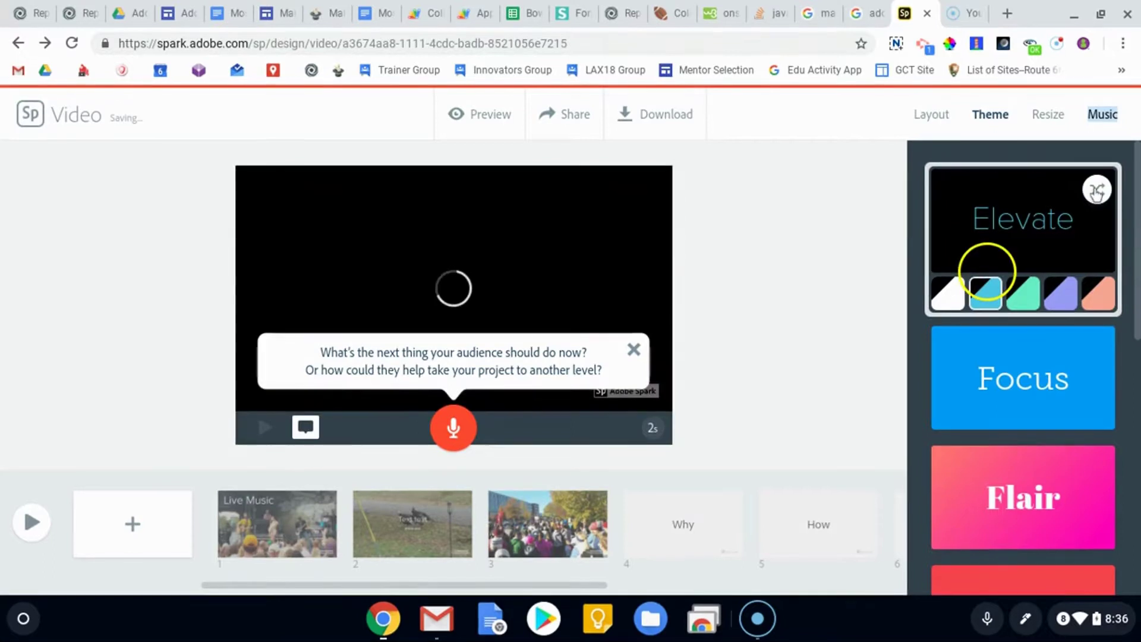
left_click(1097, 189)
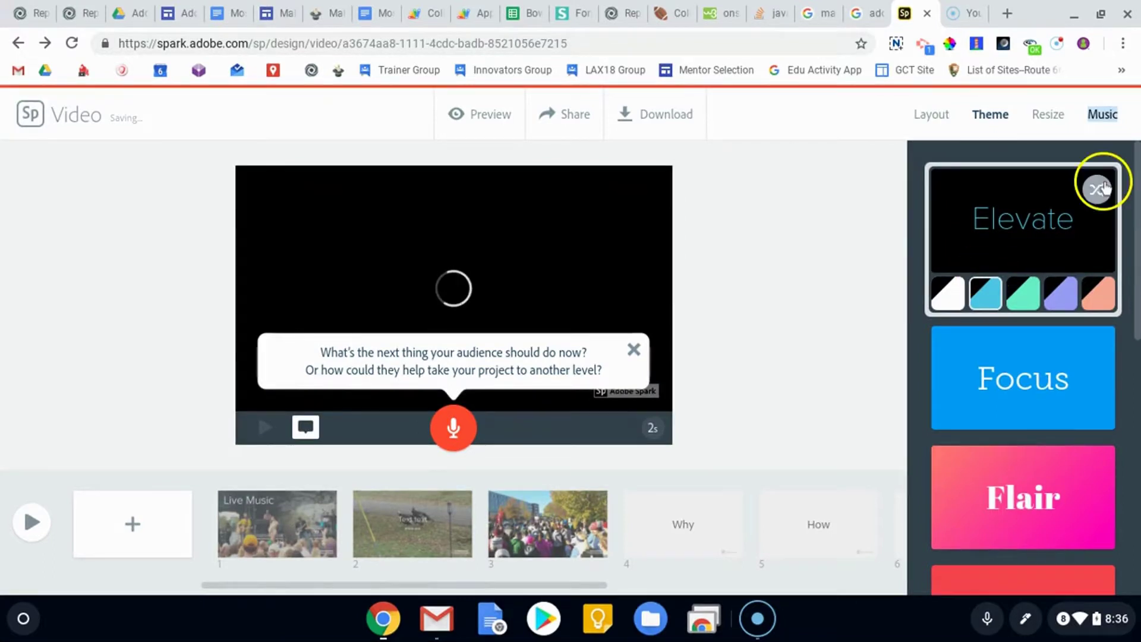
left_click(957, 219)
left_click(1067, 248)
scroll(1046, 333, "down", 1)
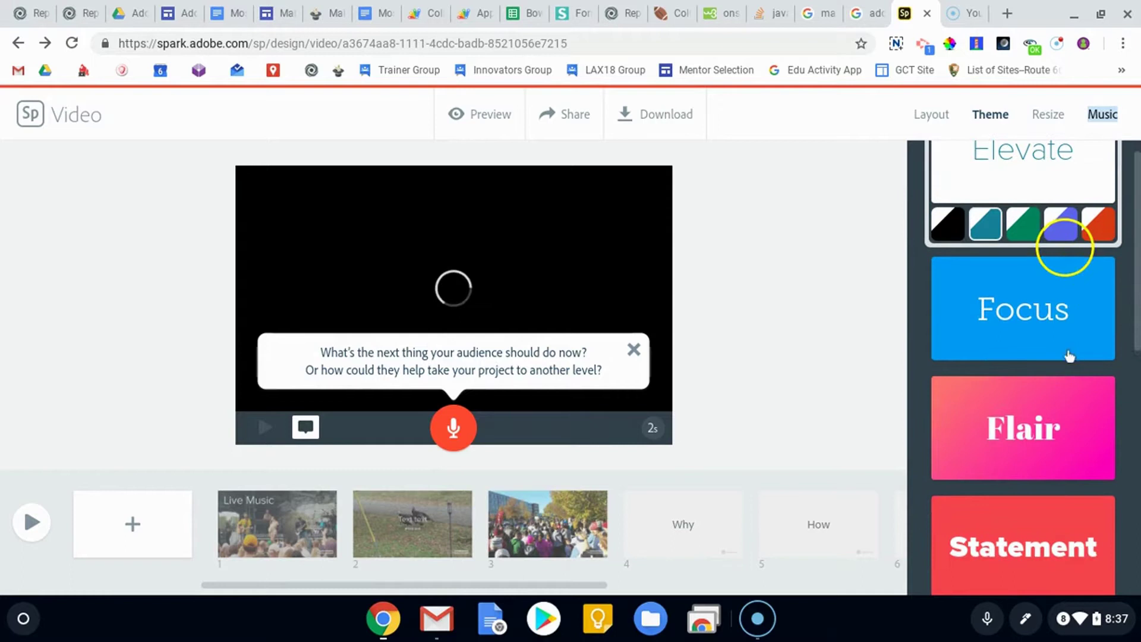
Dismiss the call-to-action tip and preview the Focus and Flair themes.
left_click(981, 342)
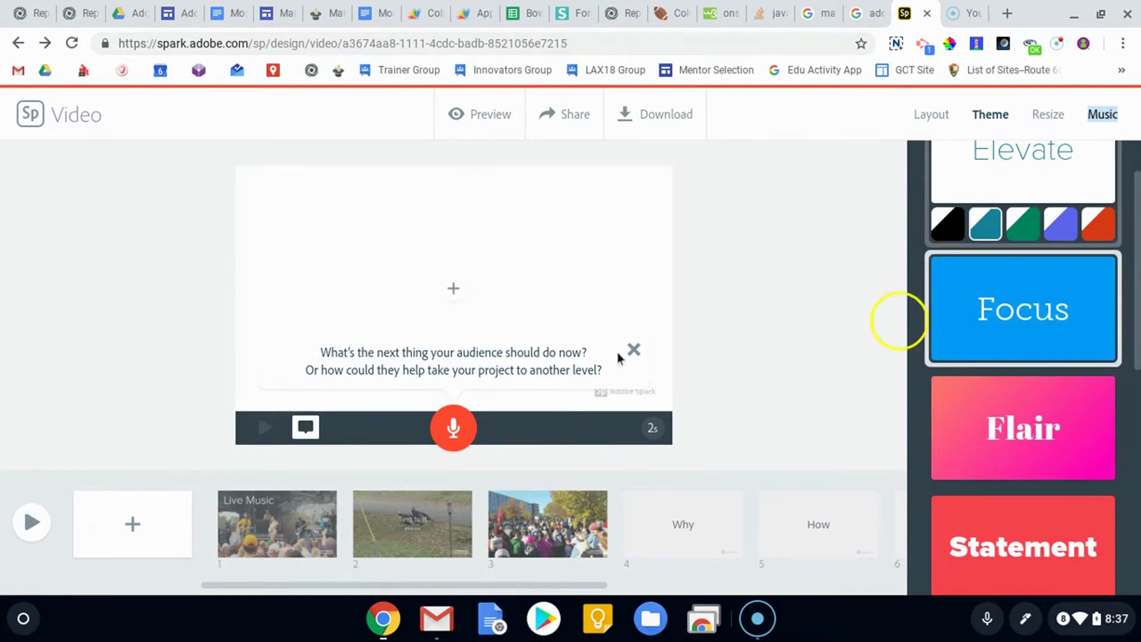
left_click(634, 351)
left_click(1018, 290)
left_click(1051, 302)
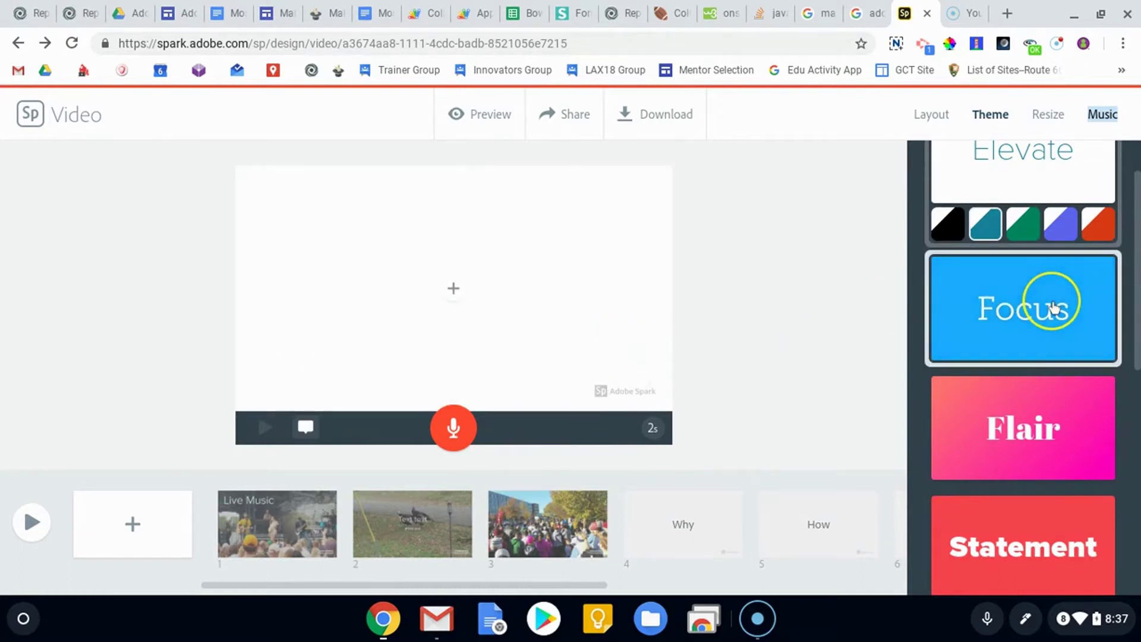
left_click(1102, 307)
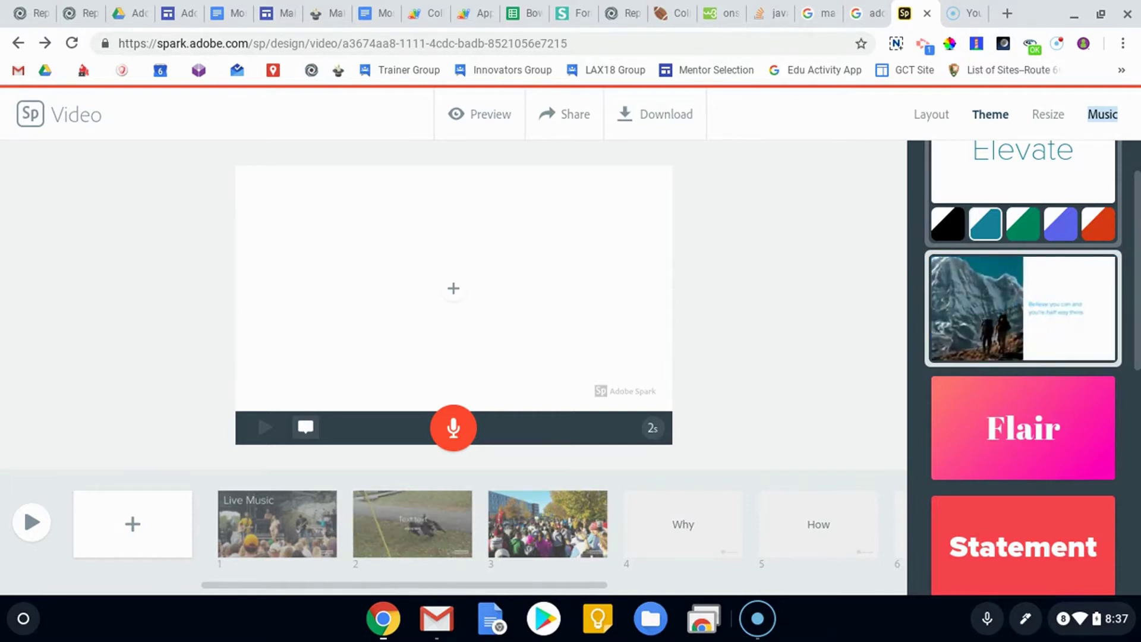
left_click(1047, 434)
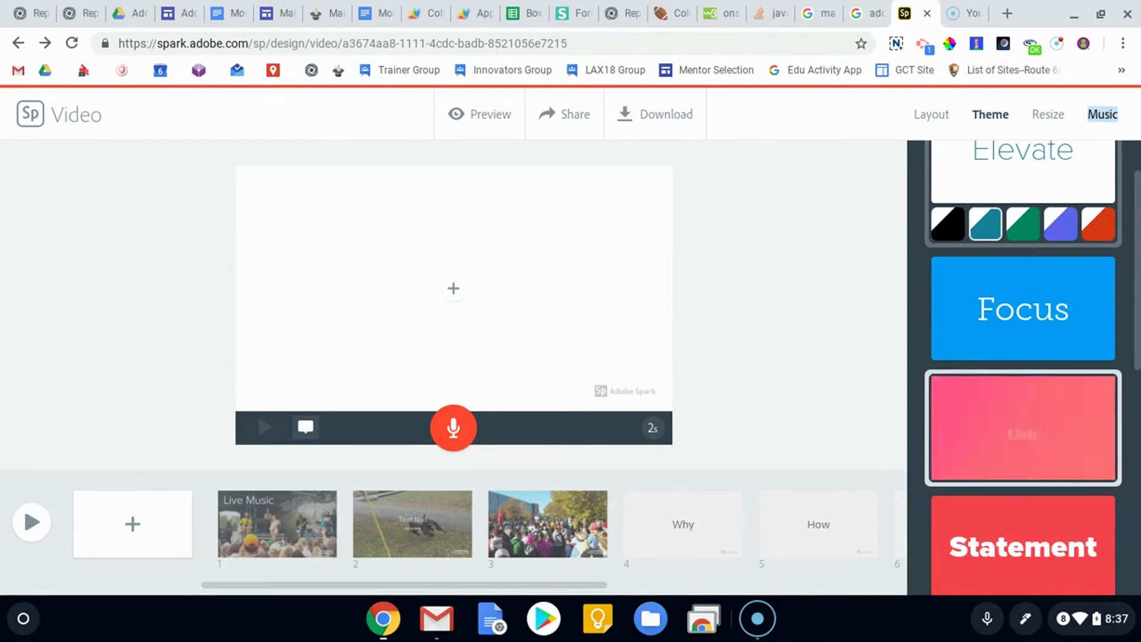
Preview the Statement theme, then preview and replay the Noir theme.
scroll(1036, 357, "down", 4)
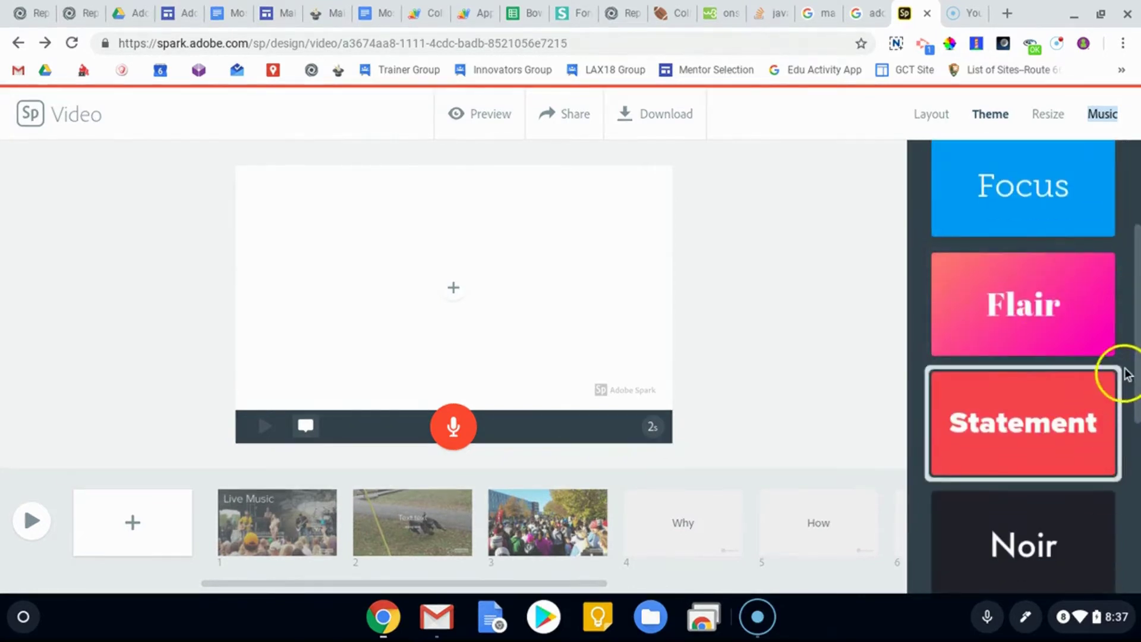
scroll(1137, 383, "down", 2)
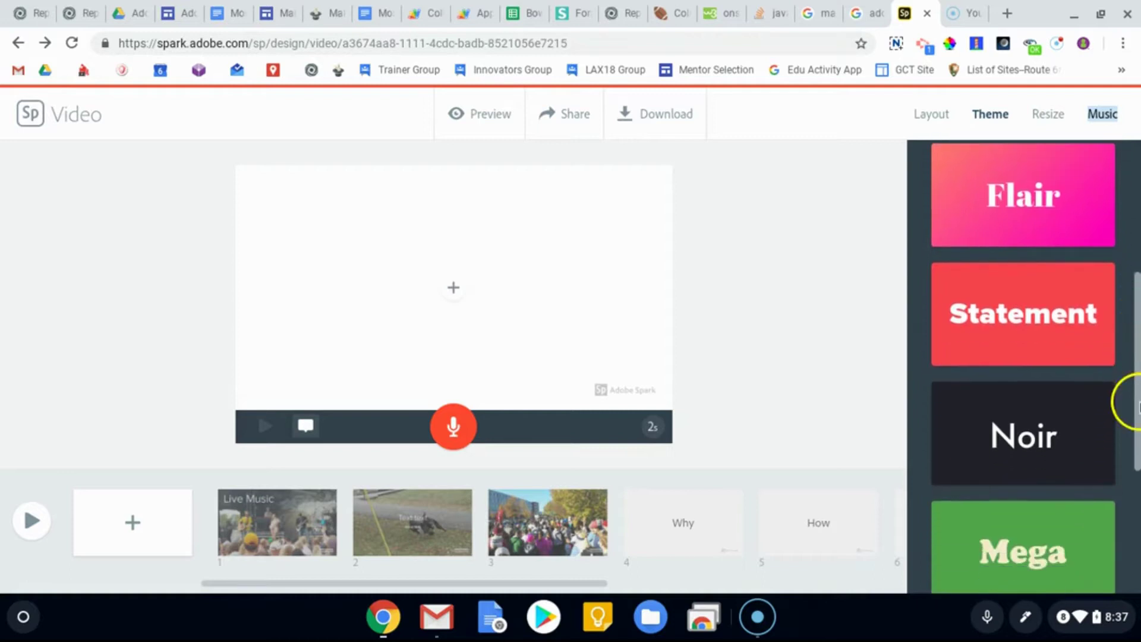
left_click(1037, 314)
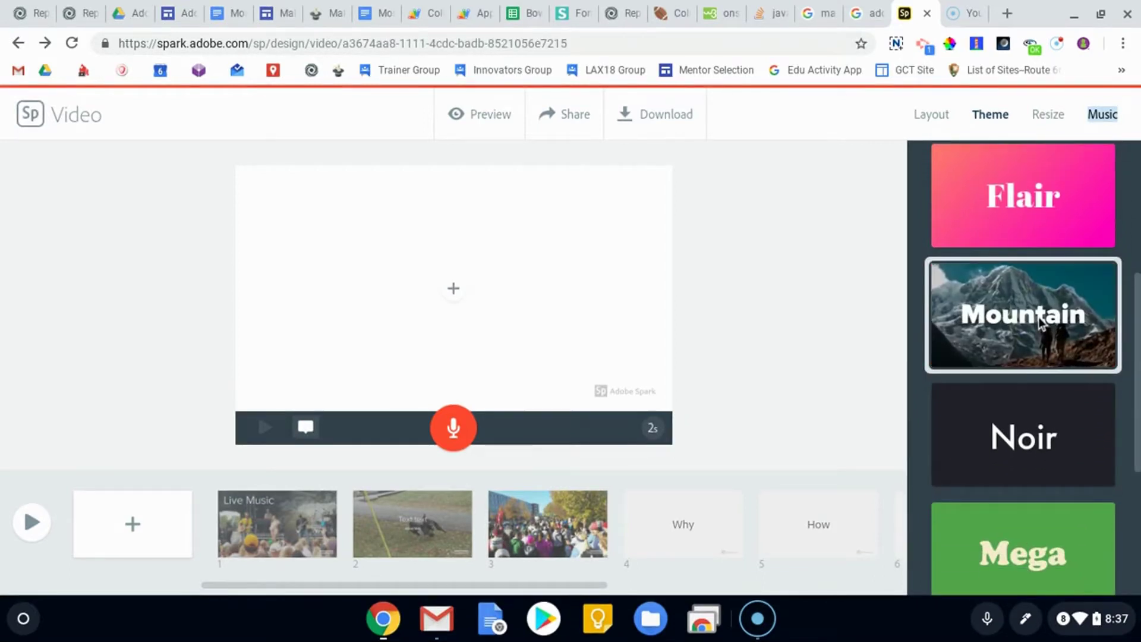
left_click(1062, 427)
scroll(1062, 427, "down", 3)
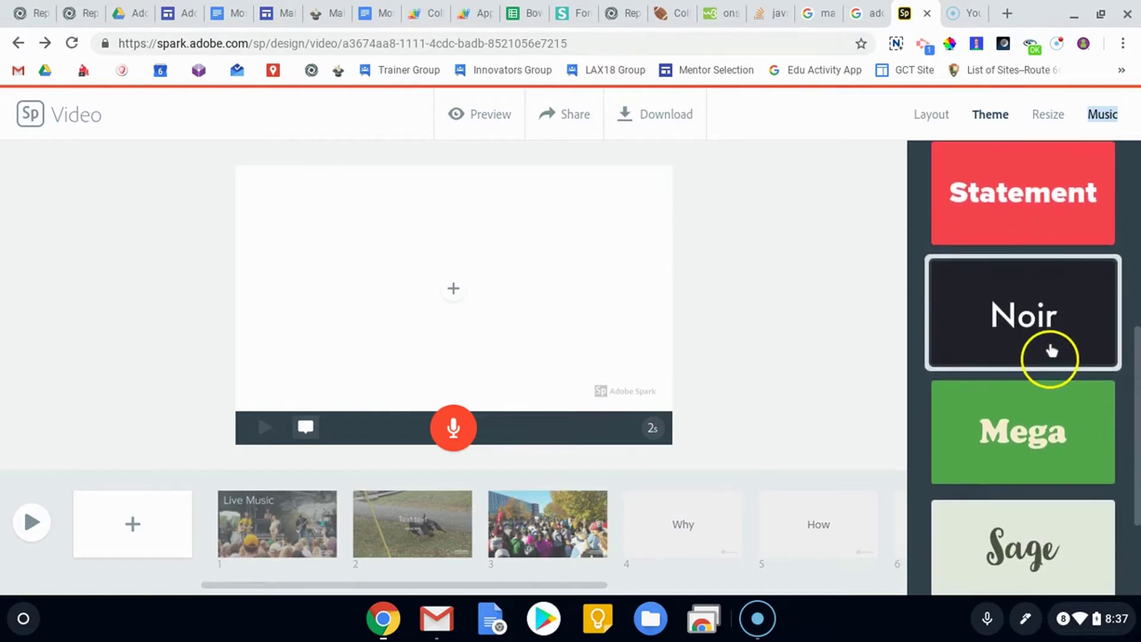
left_click(1068, 307)
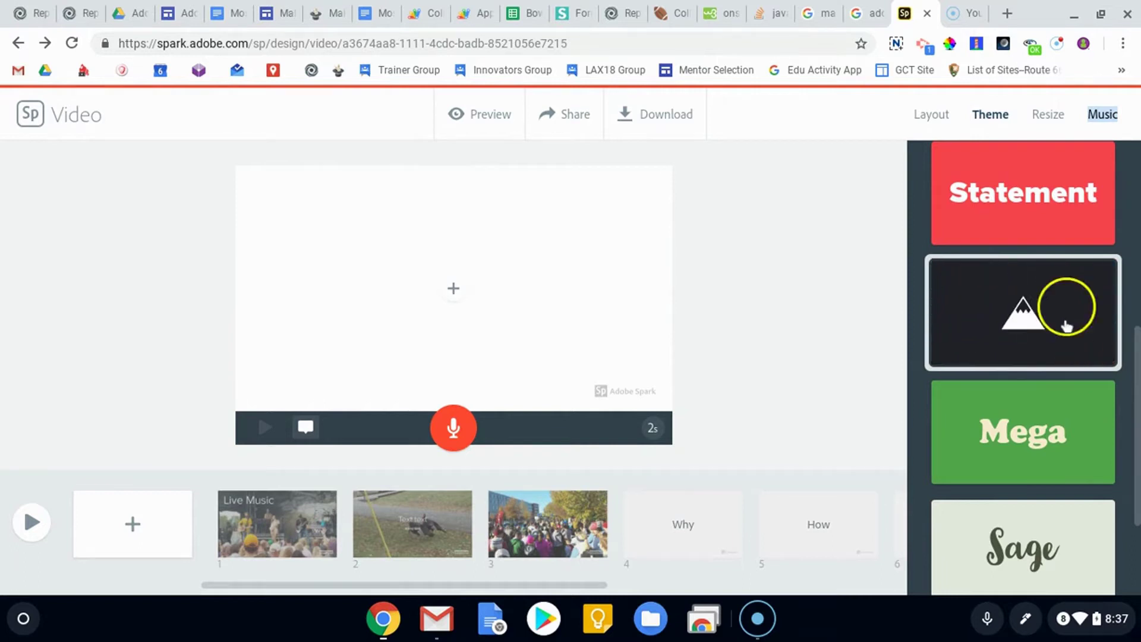
Preview the Mega, Sage and Grace themes, replaying Grace and Sage.
left_click(1055, 423)
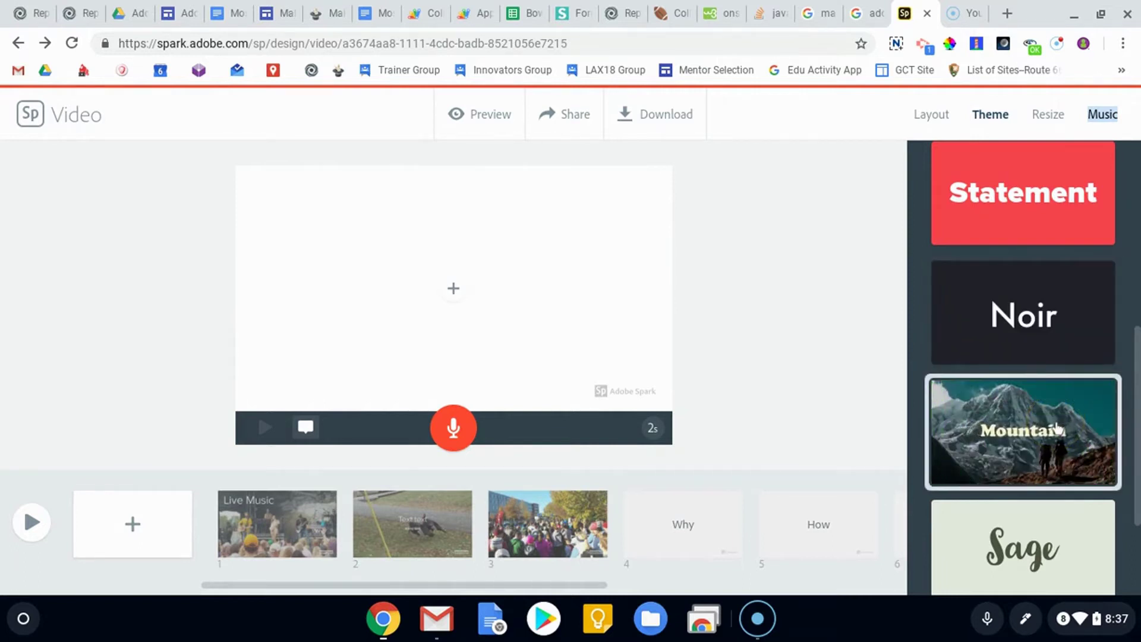
scroll(1056, 425, "down", 2)
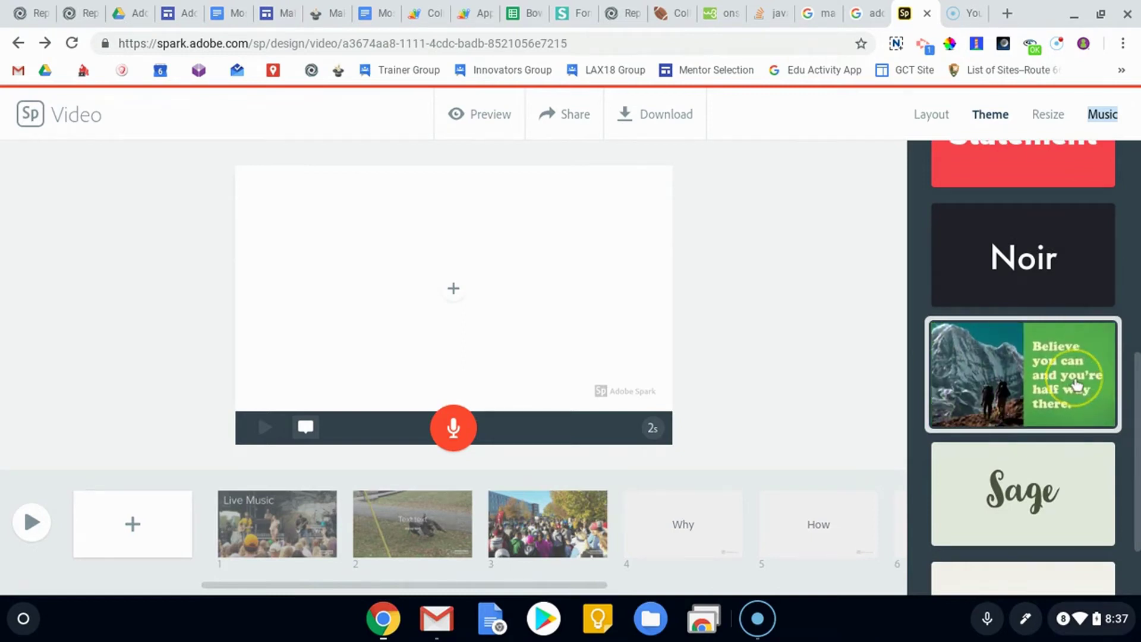
scroll(1076, 384, "down", 3)
left_click(1075, 374)
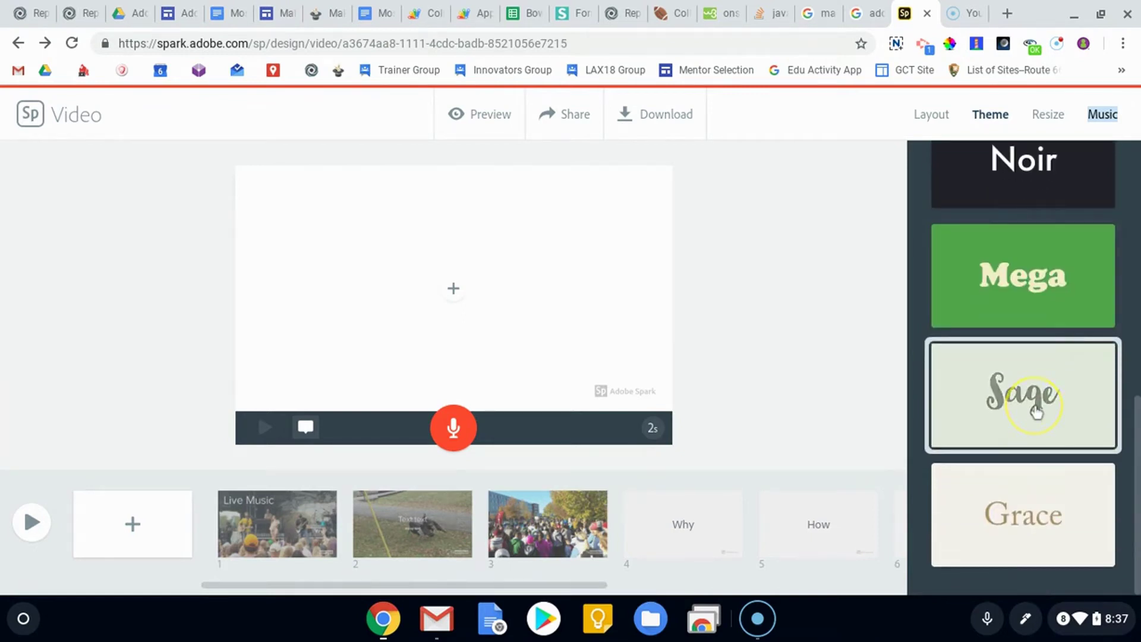
left_click(1034, 523)
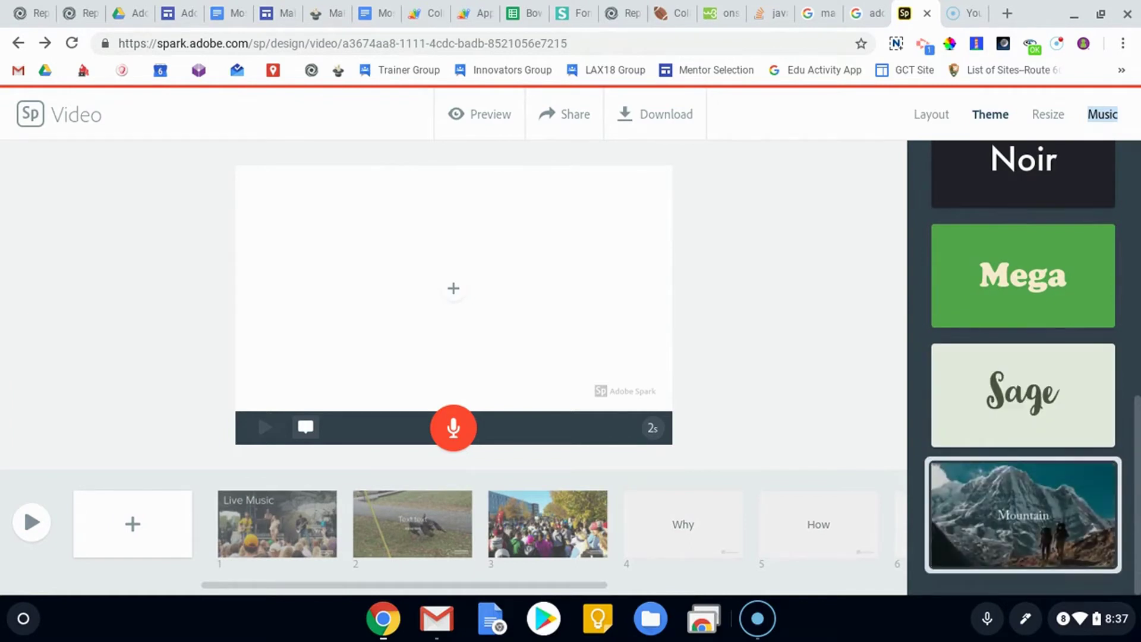
left_click(1083, 522)
left_click(1100, 385)
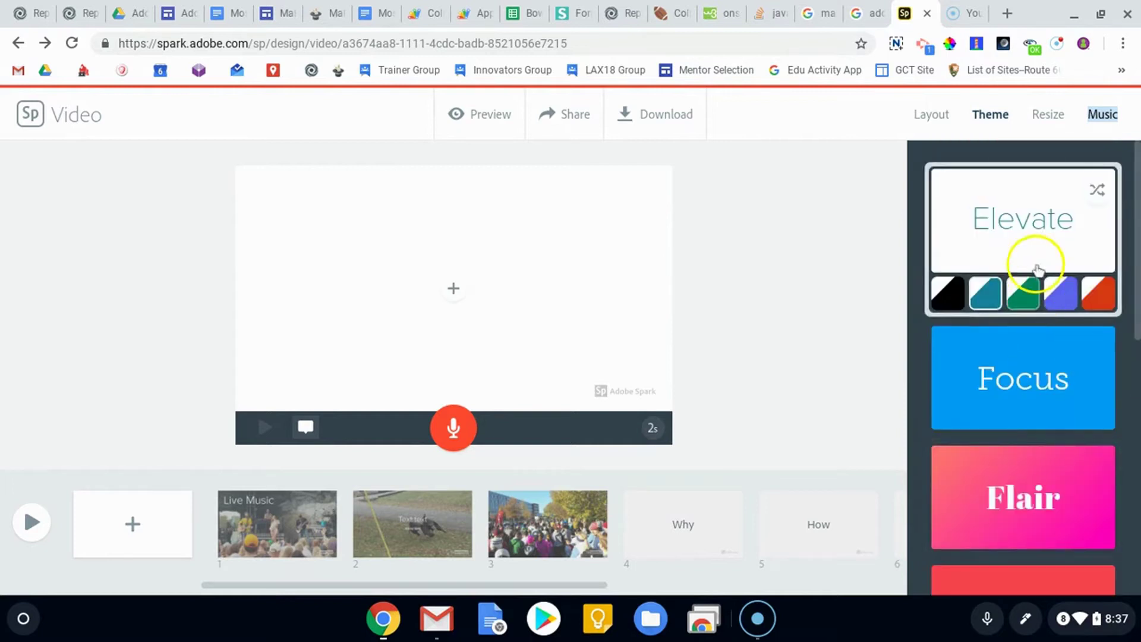
Apply the Statement theme with its orange colour palette, turning the slide orange.
scroll(1034, 254, "down", 5)
left_click(1034, 253)
left_click(1021, 326)
left_click(1012, 247)
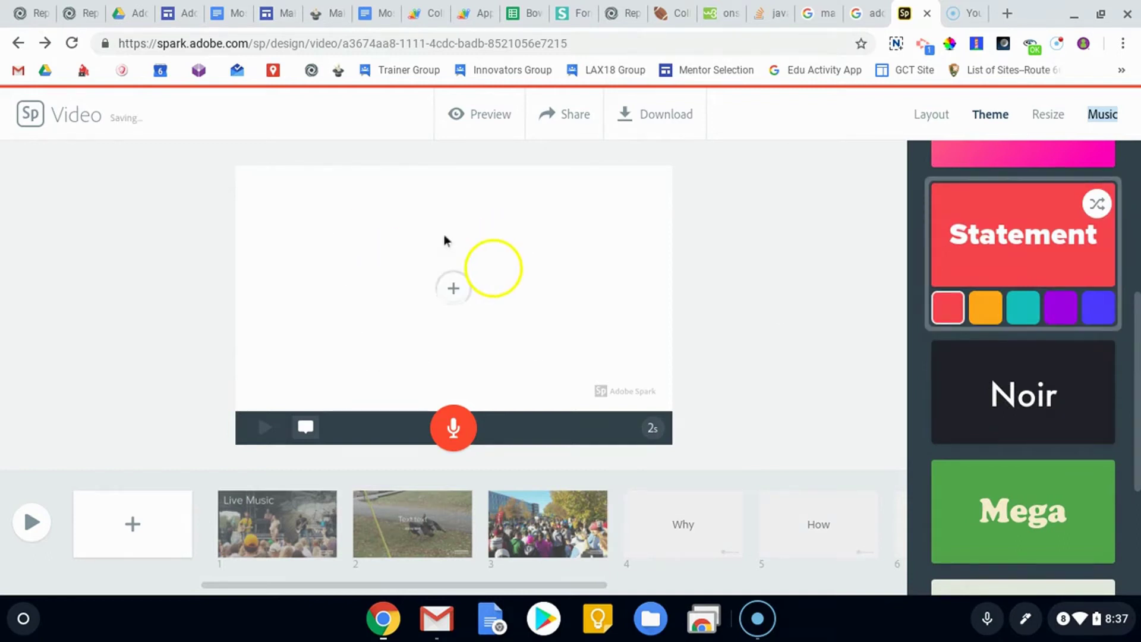
left_click(987, 310)
left_click(1023, 307)
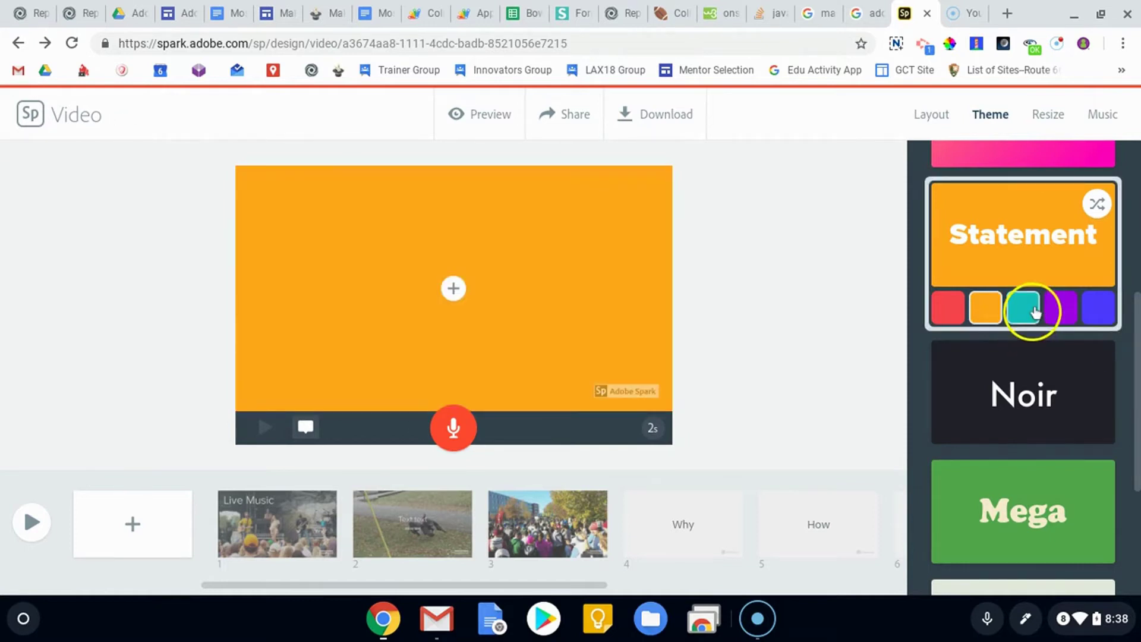
Resize the video from widescreen to the Square format, then select slide 3.
left_click(1047, 118)
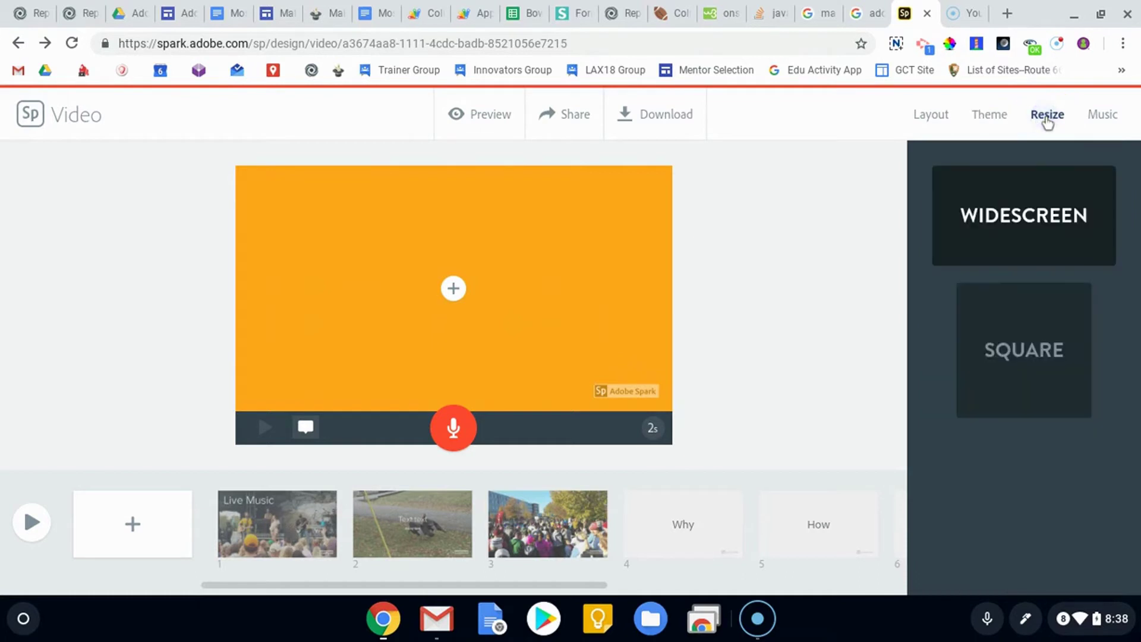
left_click(1040, 386)
left_click(1013, 184)
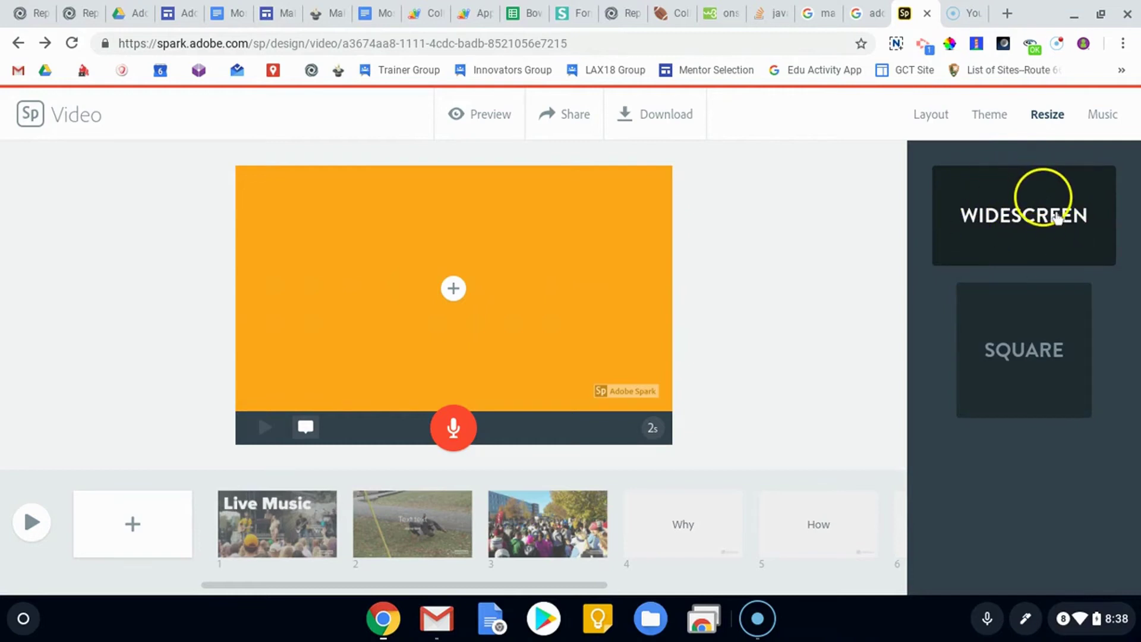
left_click(1035, 350)
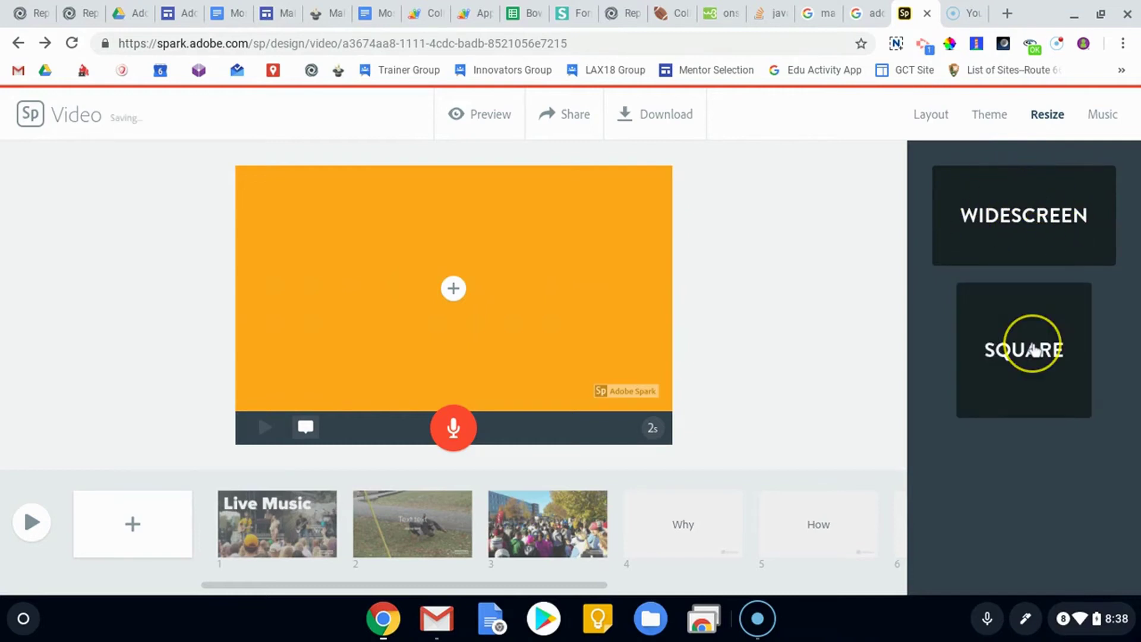
left_click(441, 505)
left_click(341, 525)
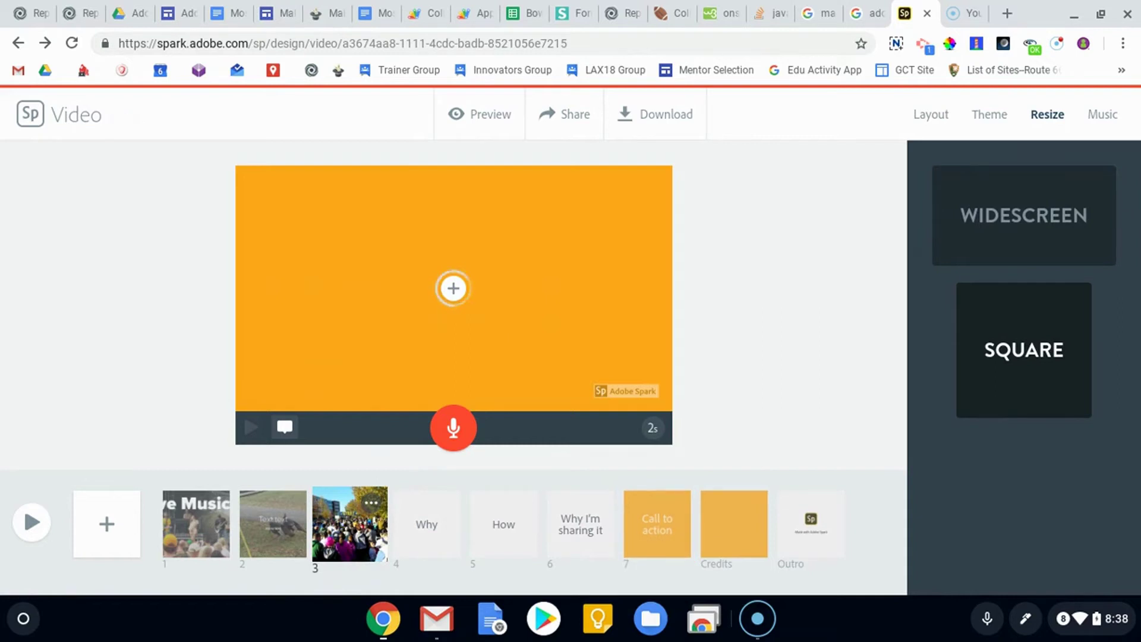
left_click(342, 525)
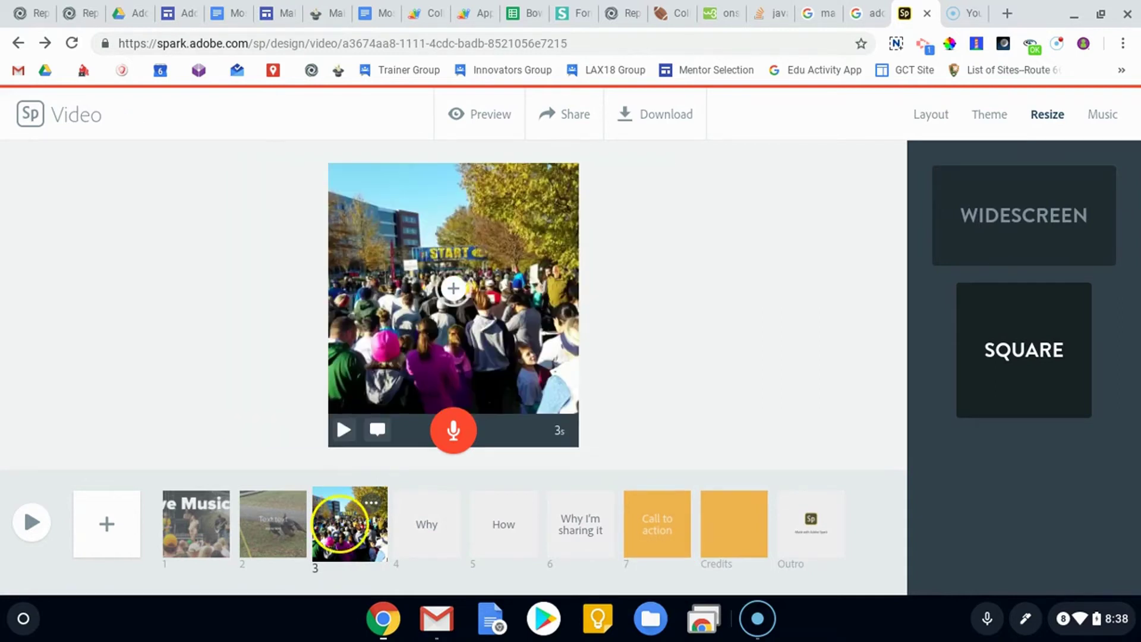
left_click(630, 324)
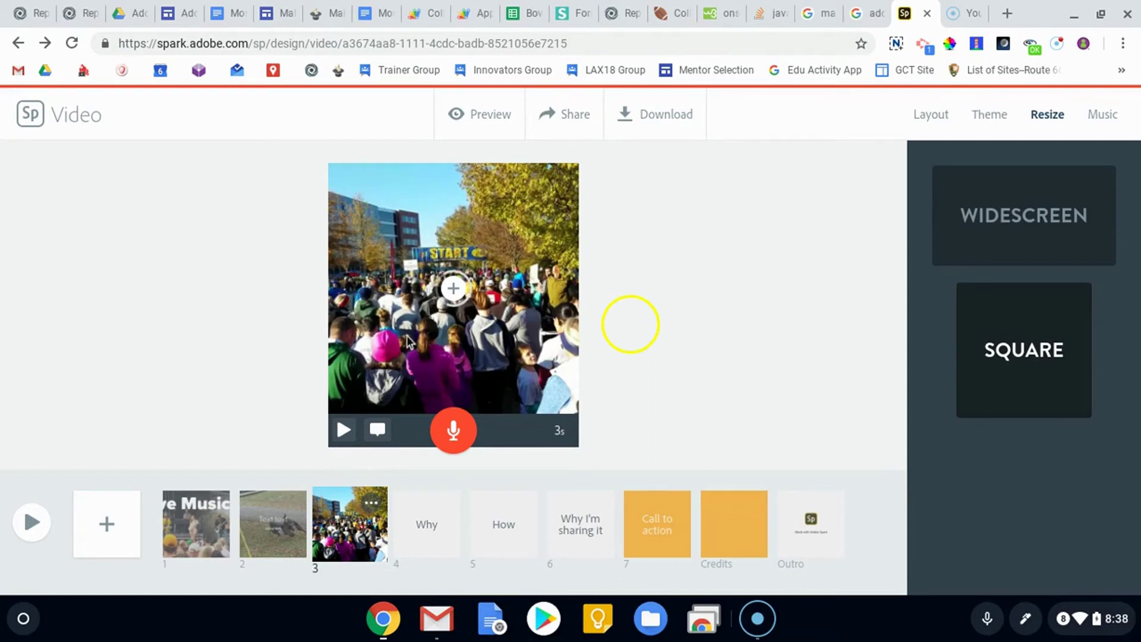
left_click(452, 336)
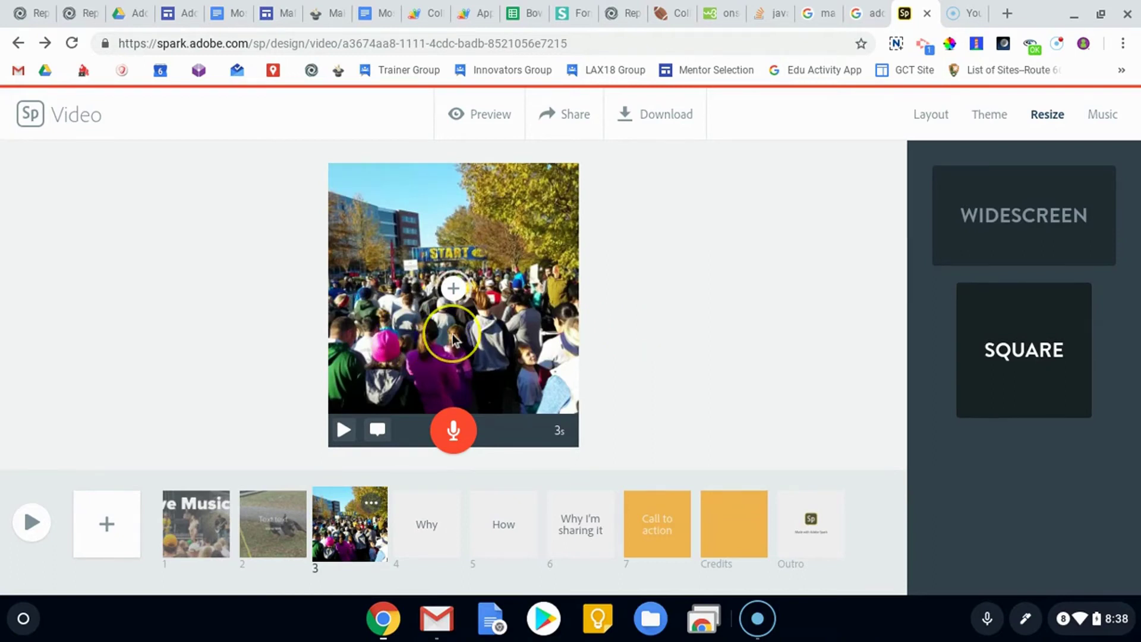
left_click_drag(452, 340, 407, 333)
left_click(426, 344)
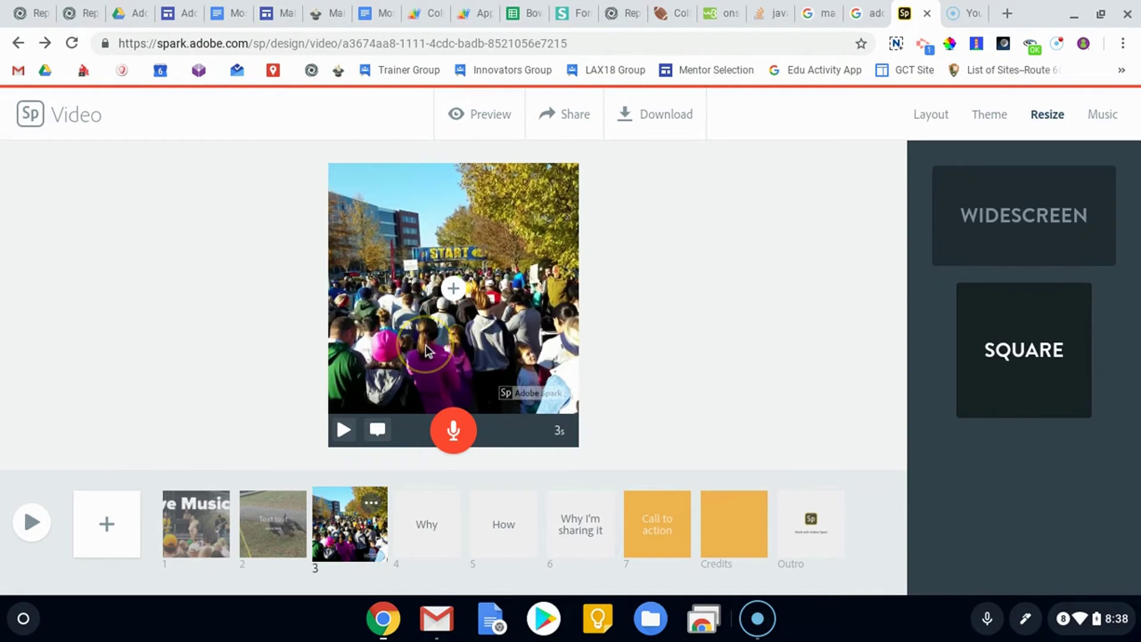
left_click(447, 350)
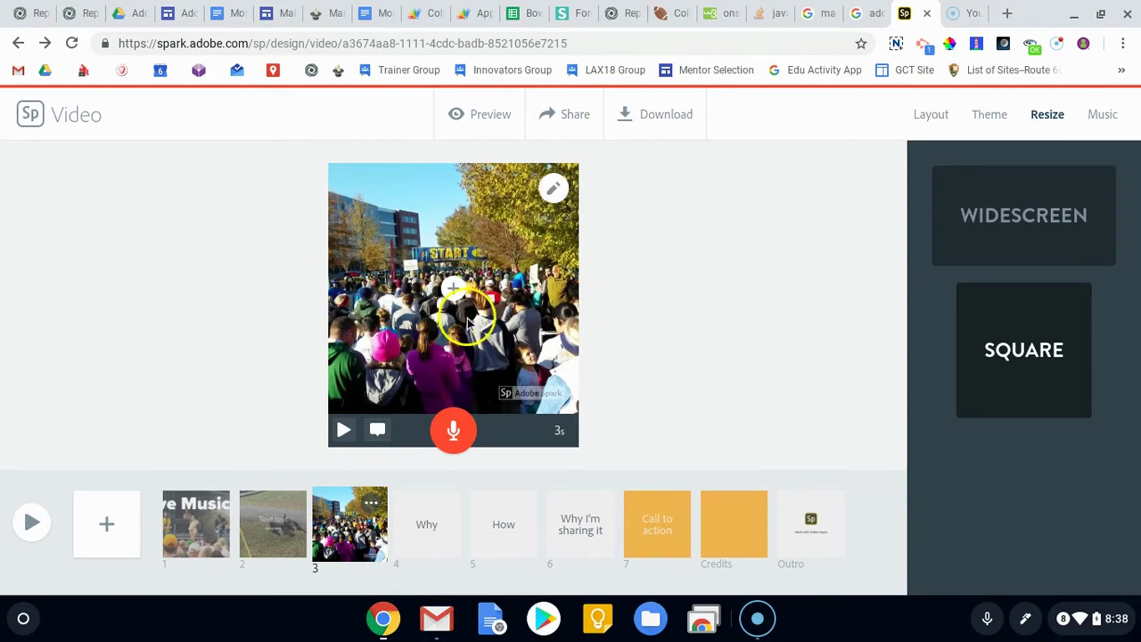
left_click(491, 337)
left_click(491, 338)
left_click(438, 330)
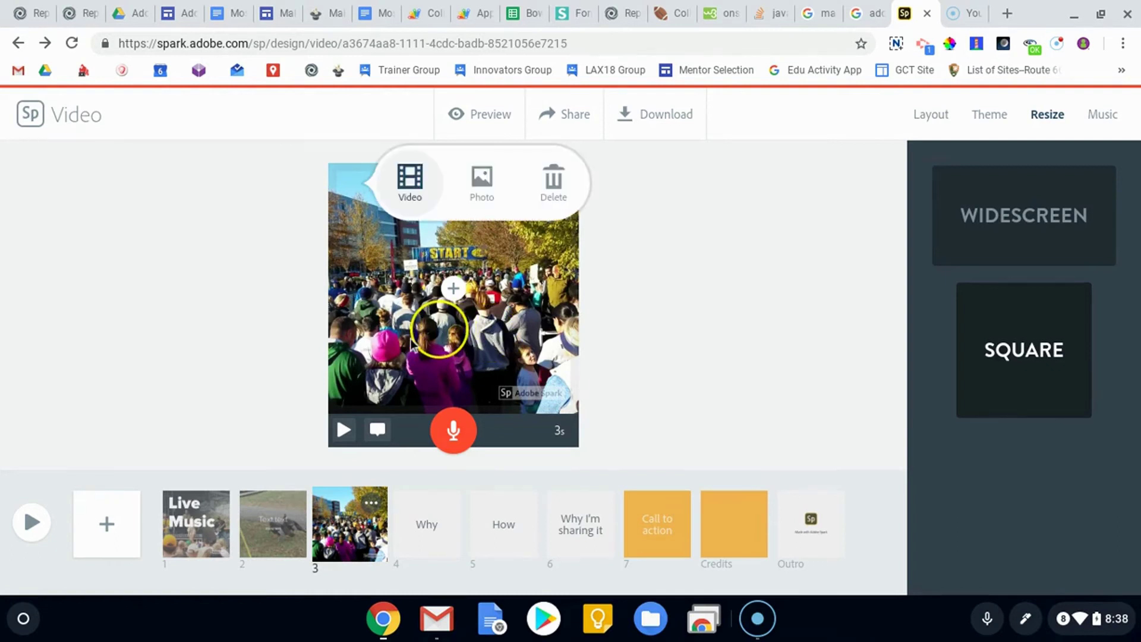
left_click(540, 343)
left_click(342, 429)
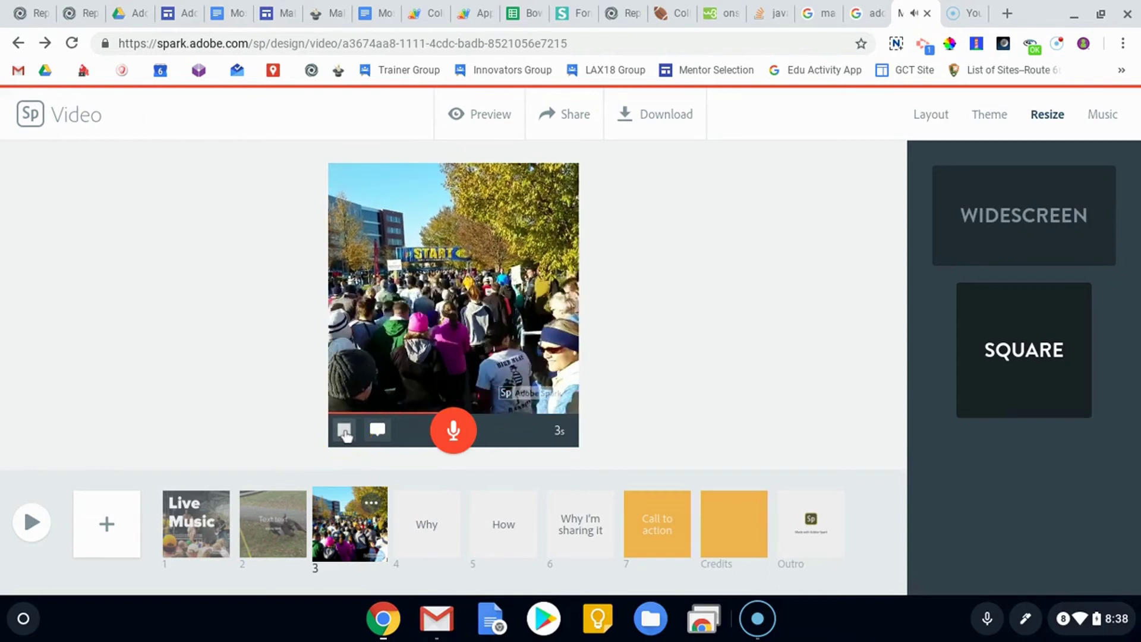
left_click(595, 437)
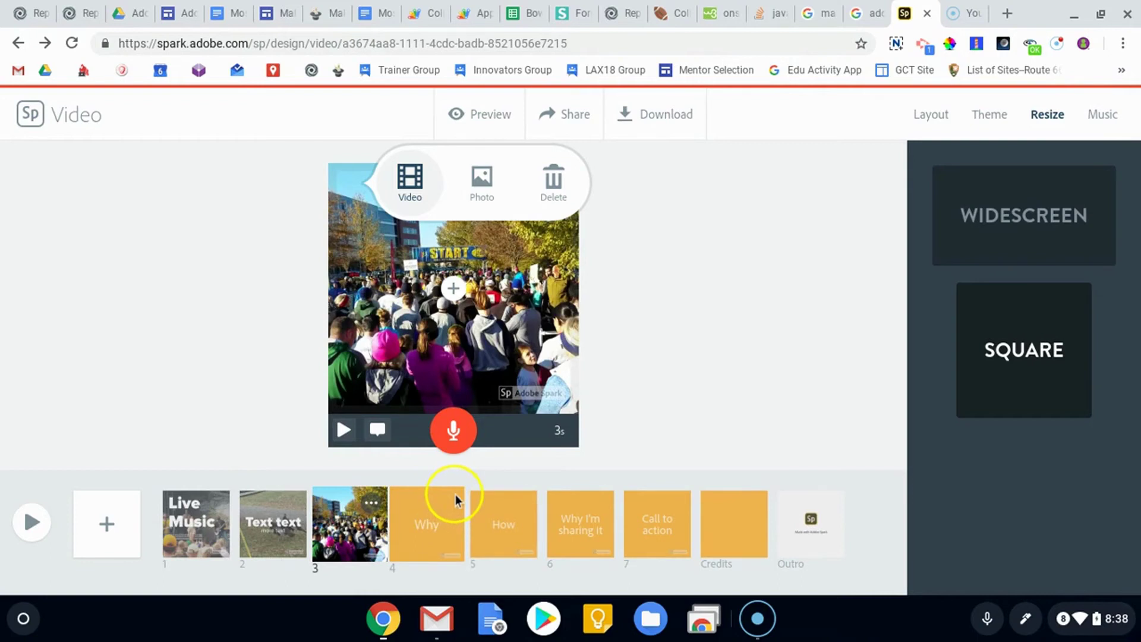
Delete the Why slide and confirm, then select the Outro slide.
left_click(432, 525)
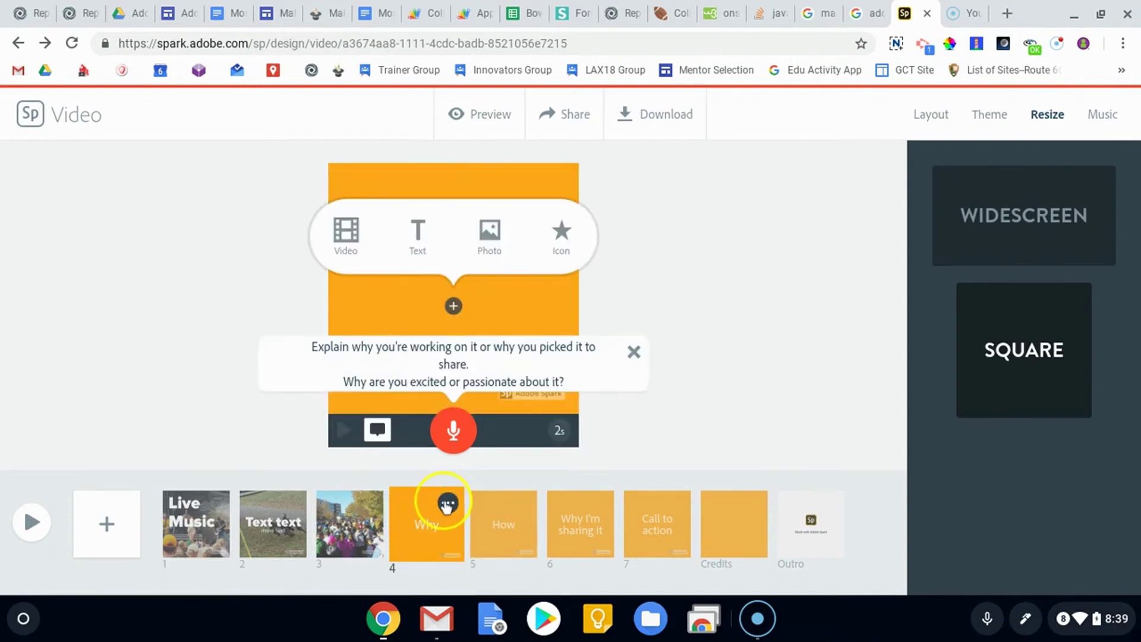
left_click(448, 504)
left_click(395, 405)
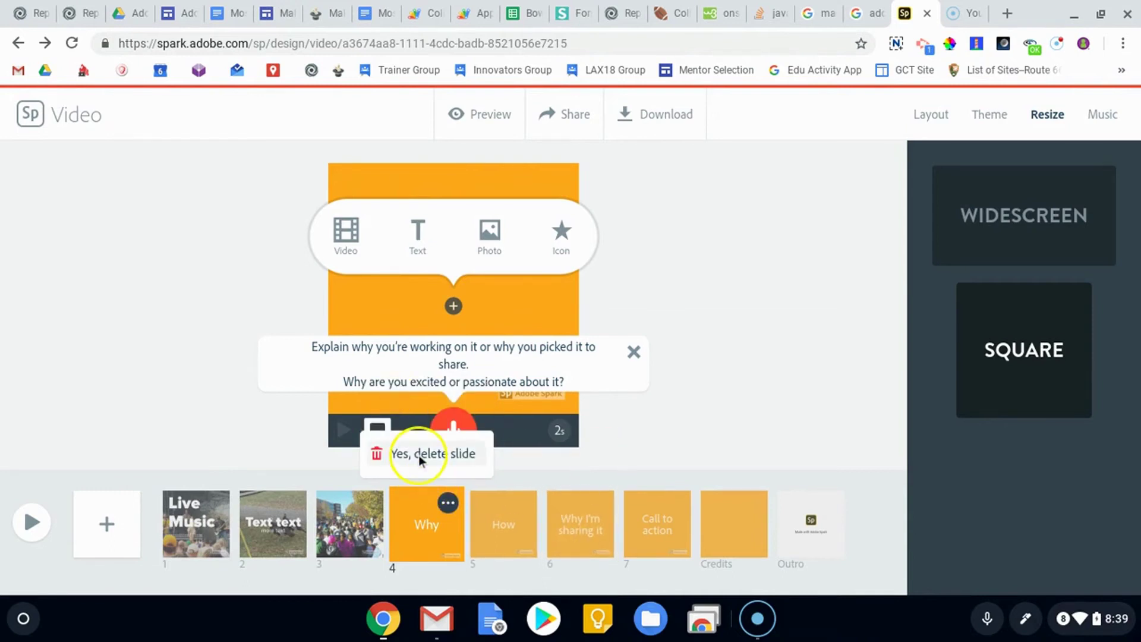
left_click(418, 455)
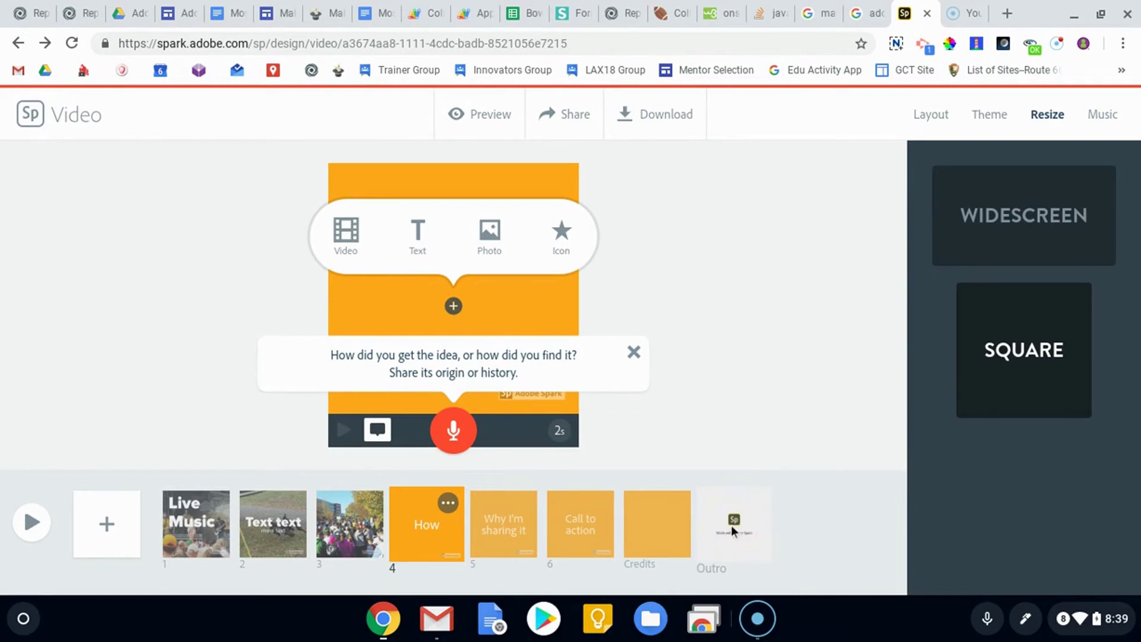
left_click(762, 504)
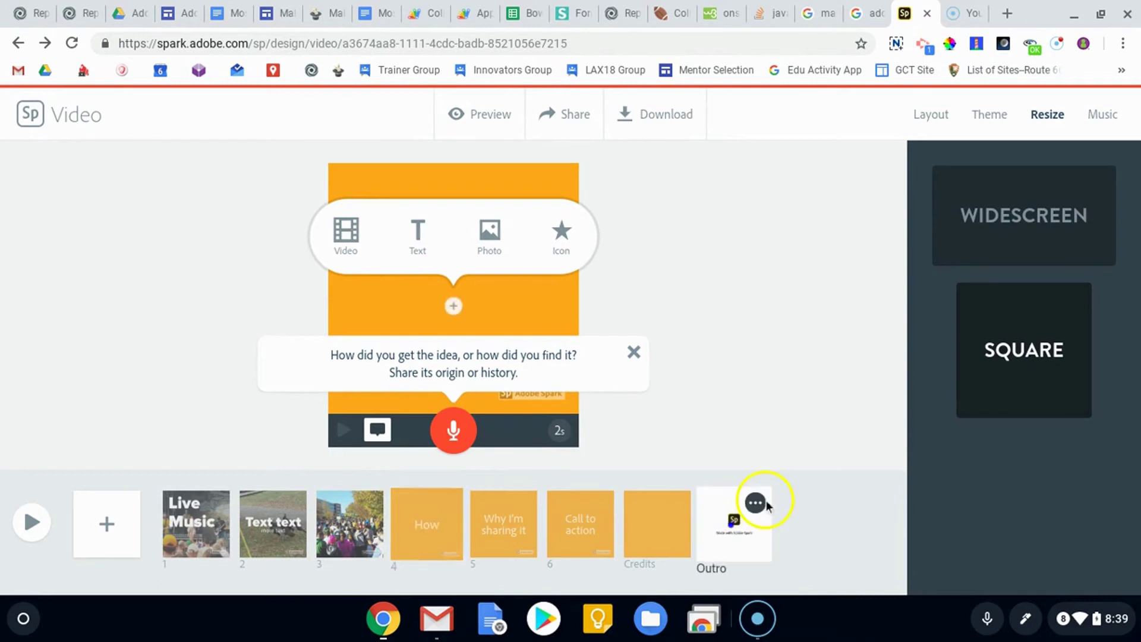
left_click(756, 502)
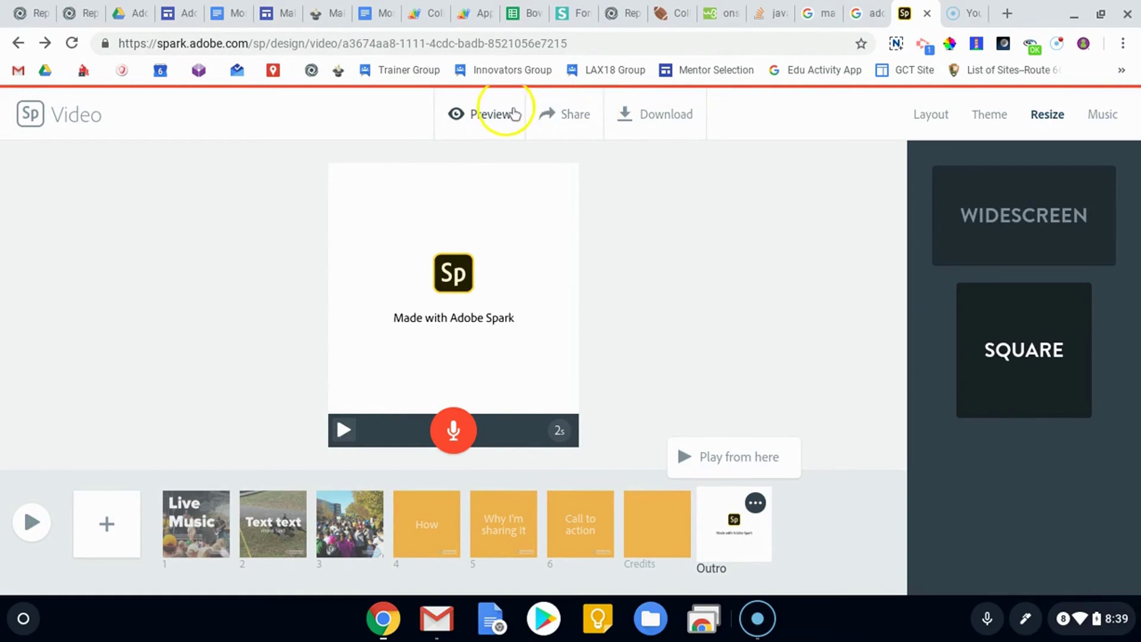
Publish the video under the Education category and create its shareable link.
left_click(572, 121)
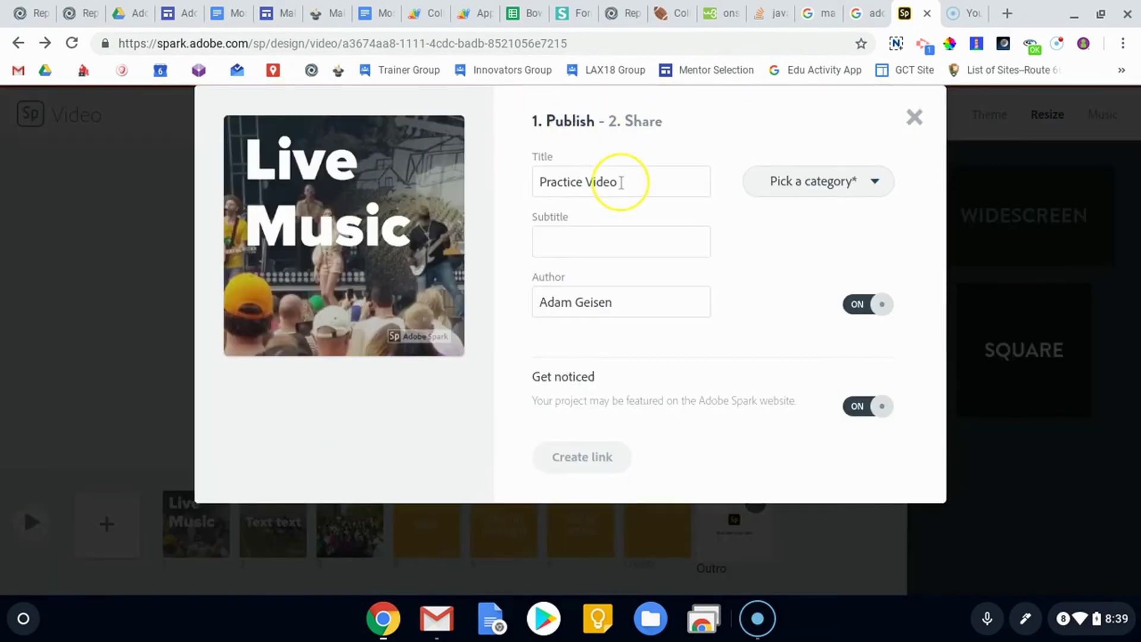
left_click(833, 196)
left_click(787, 270)
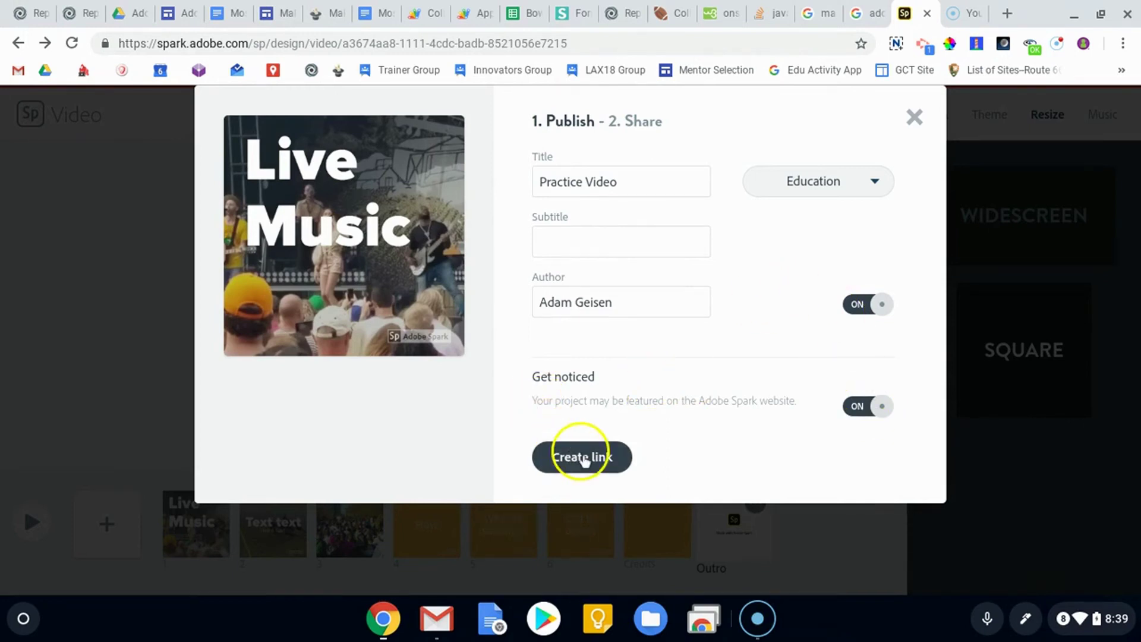
left_click(585, 464)
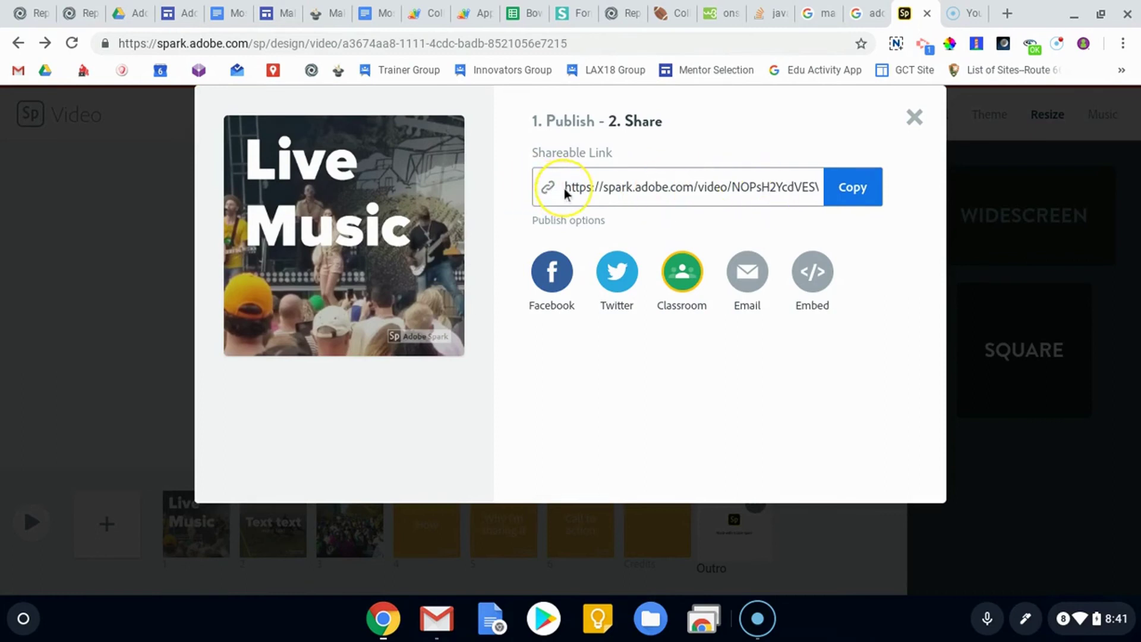
Select the entire URL in the Shareable Link field.
left_click_drag(565, 191, 746, 194)
left_click(745, 193)
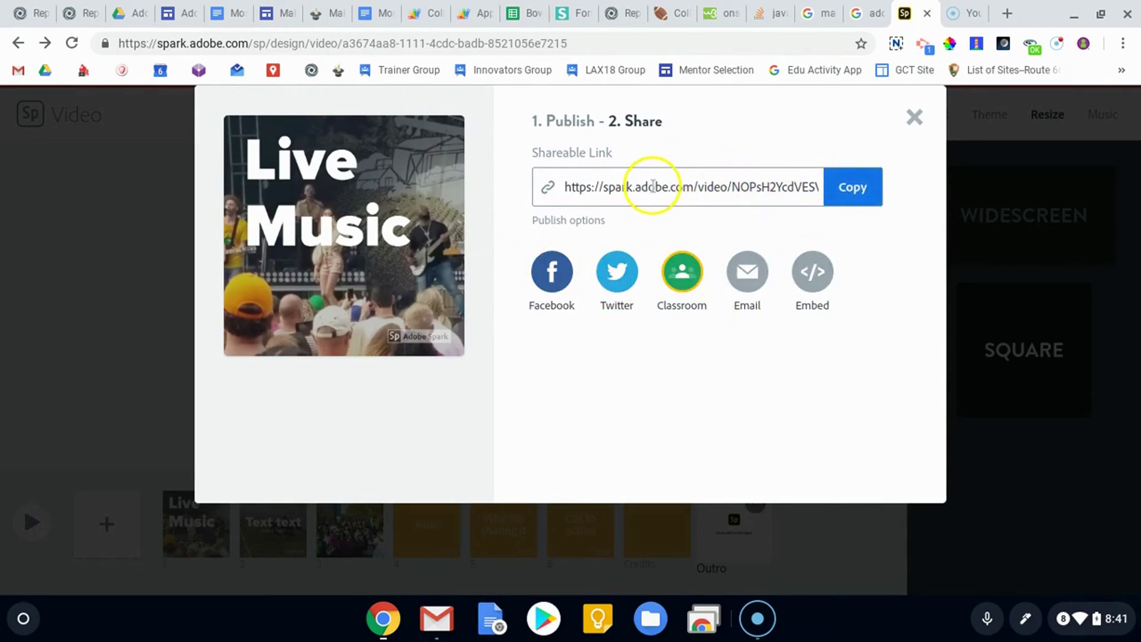
left_click(653, 187)
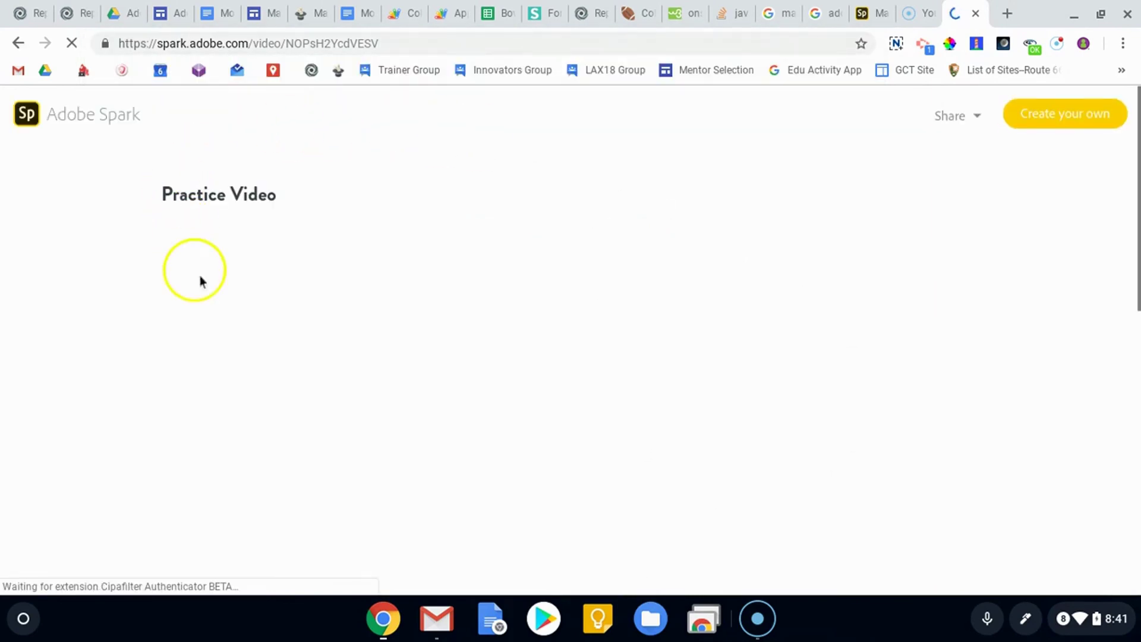
Scroll through the published Practice Video page, then close its browser tab.
scroll(581, 262, "down", 1)
scroll(579, 258, "down", 4)
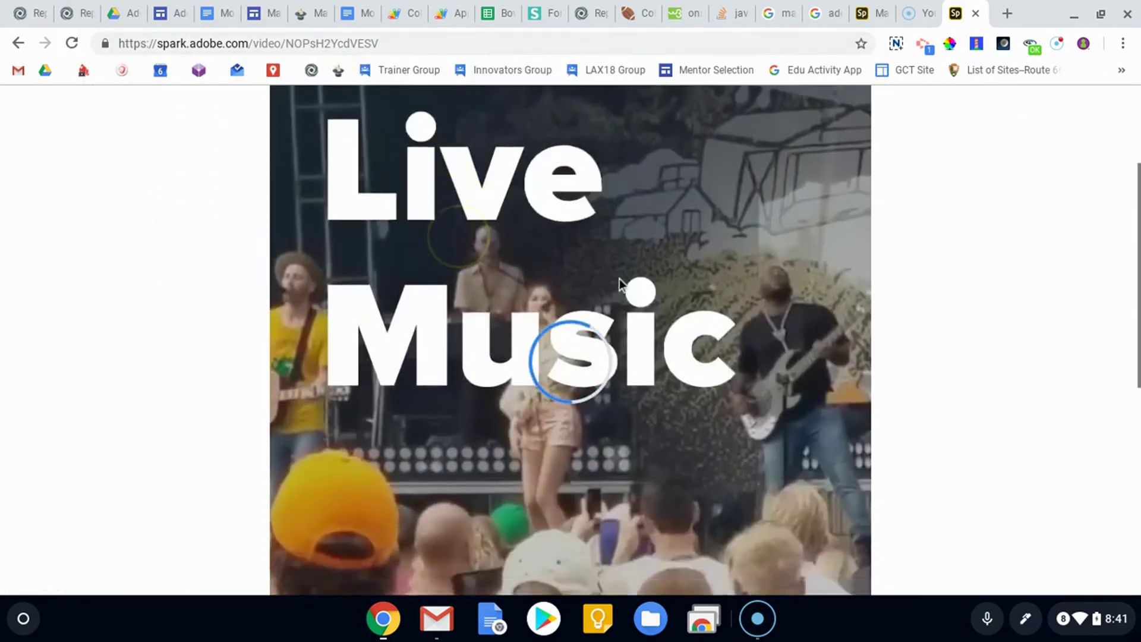
scroll(576, 254, "down", 2)
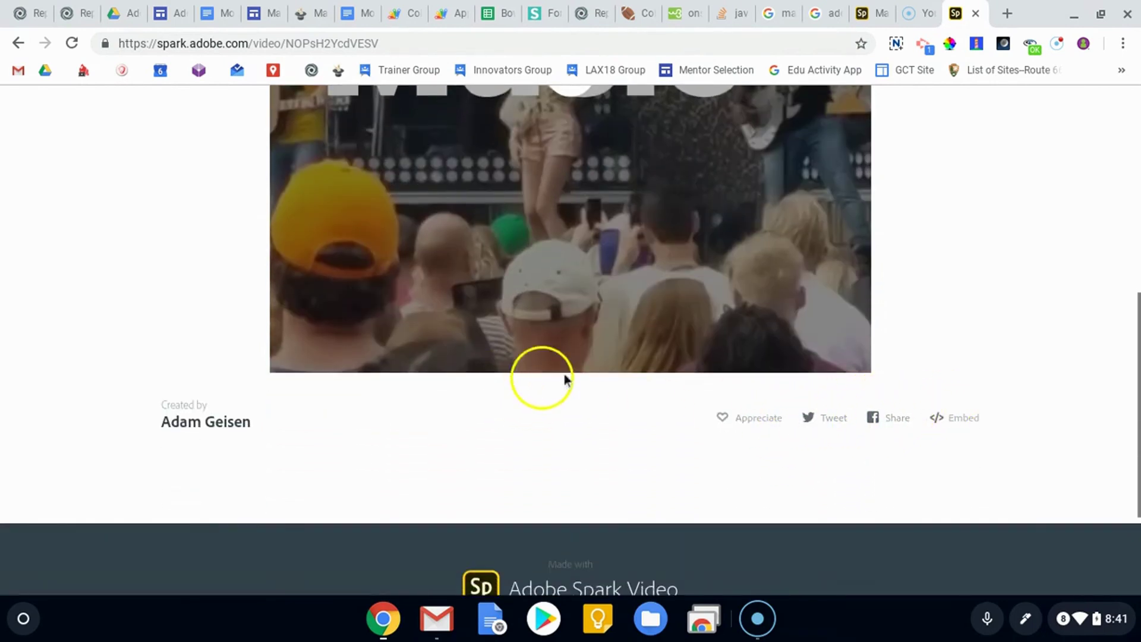
scroll(586, 369, "up", 8)
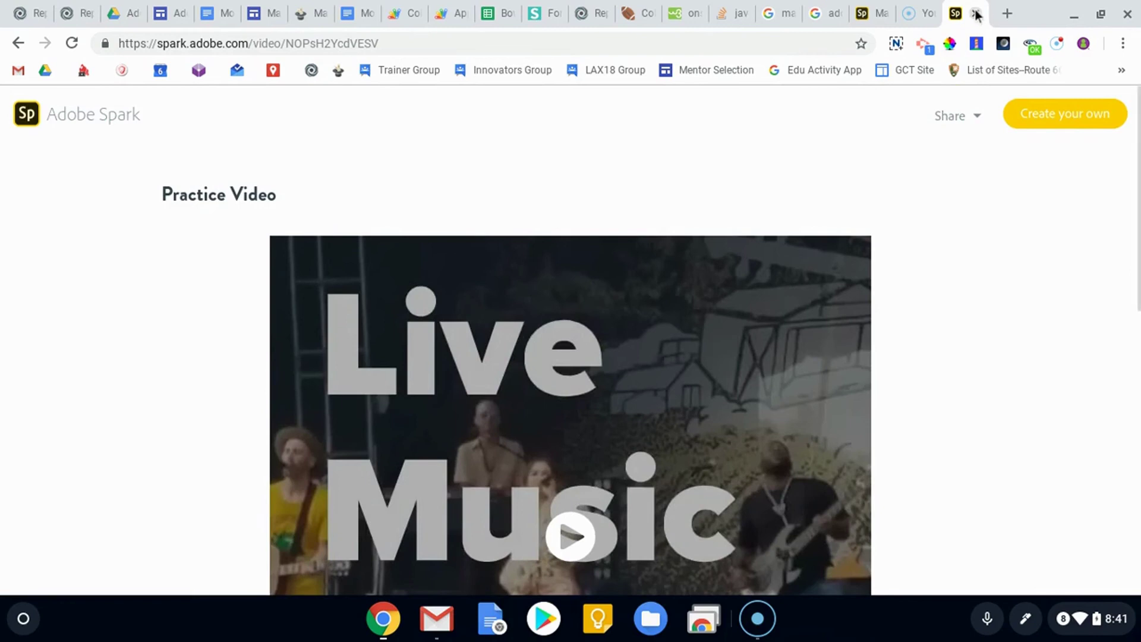
left_click(975, 13)
Close the Publish/Share dialog to get back to the square project in the editor.
left_click(913, 115)
left_click(913, 115)
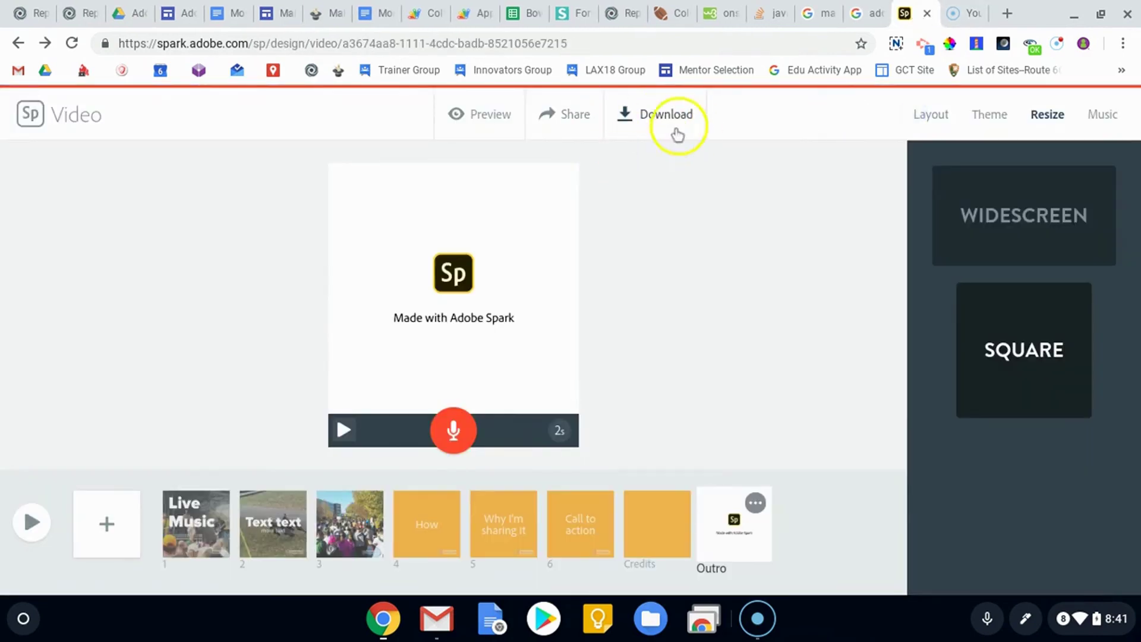